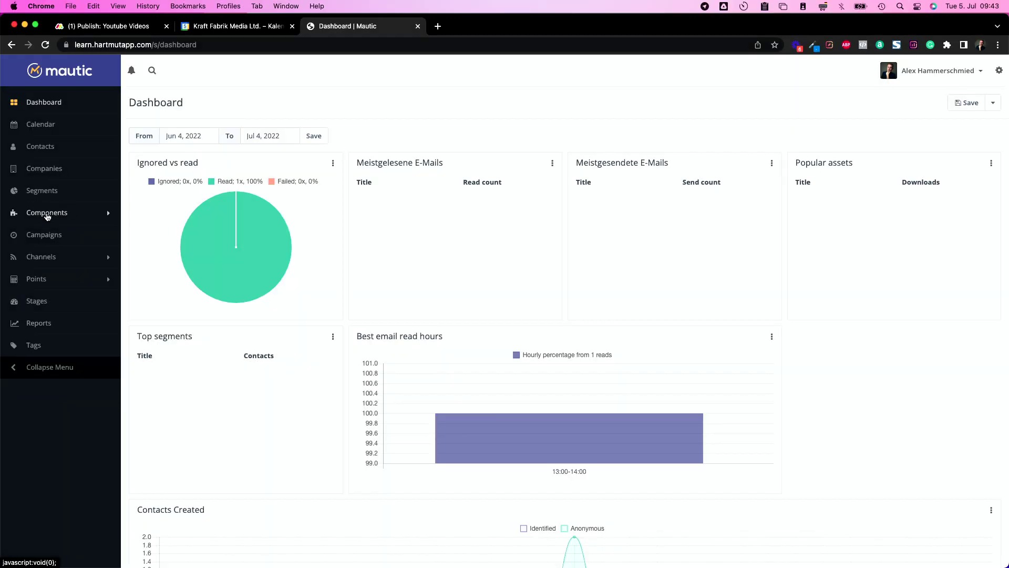
Start a new Campaign Form named 'DOI 1' under Components > Forms and go to its fields
click(57, 218)
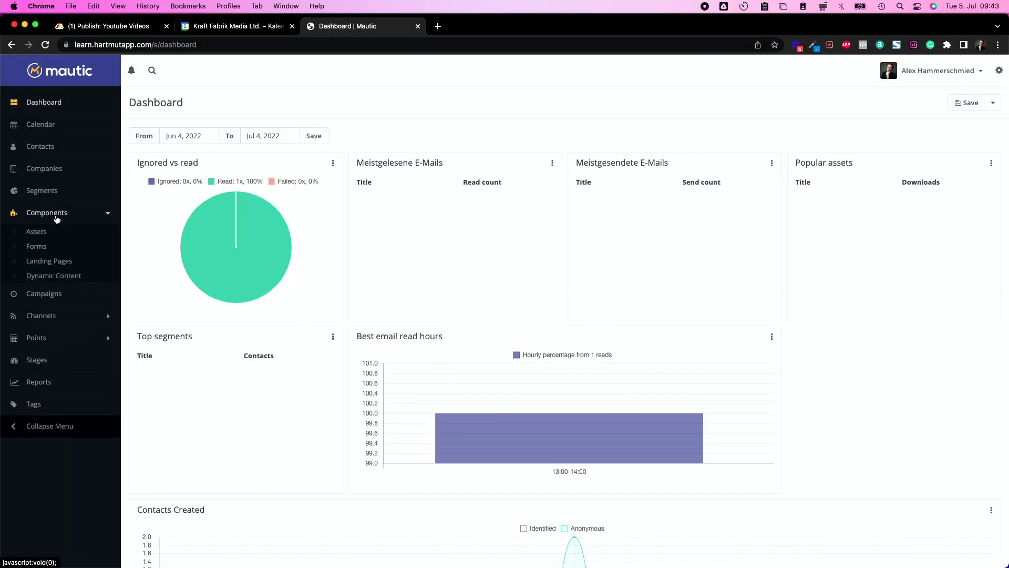
click(36, 247)
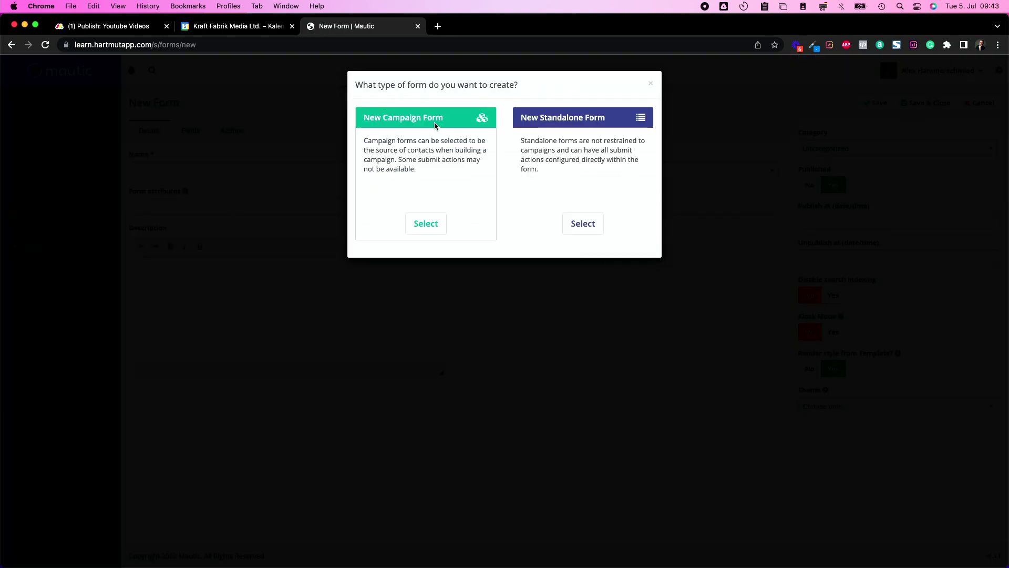
click(428, 226)
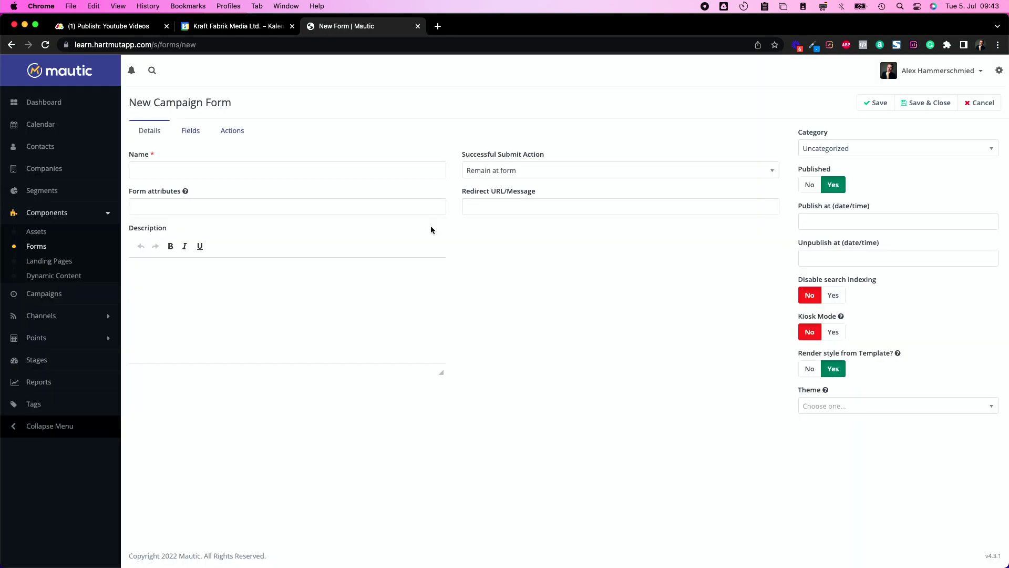
click(228, 170)
text(DOI 1)
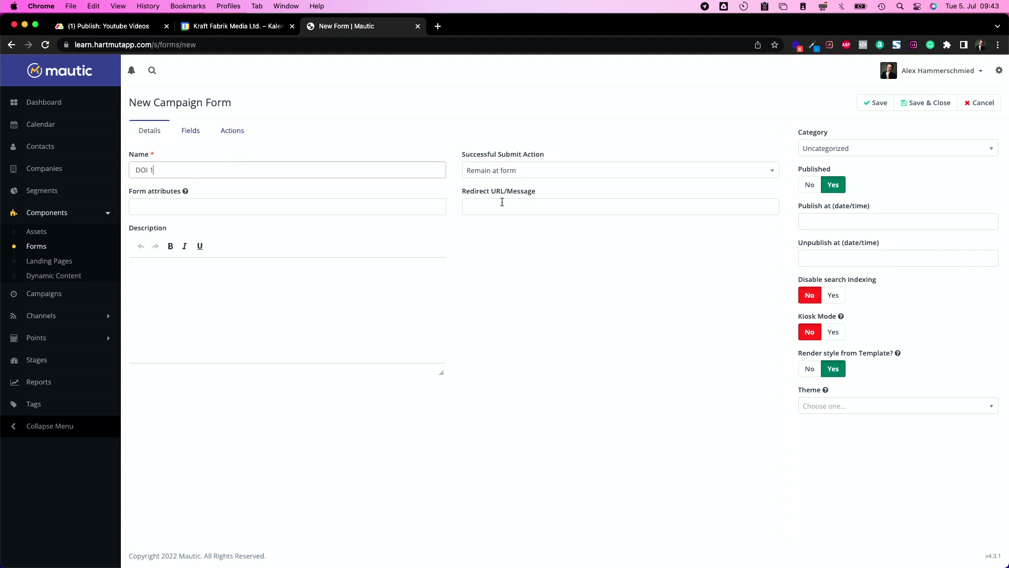
click(513, 170)
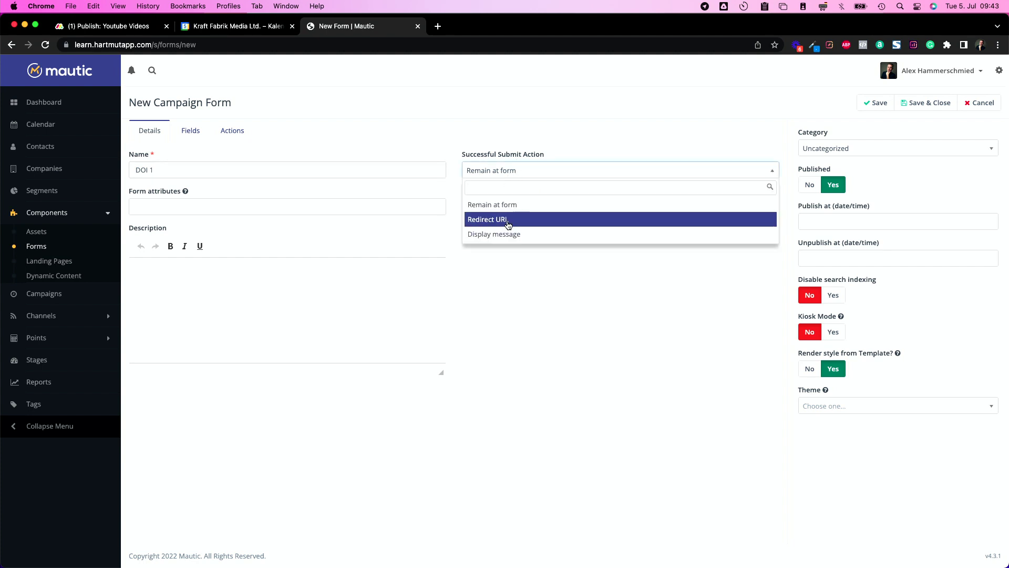
click(495, 234)
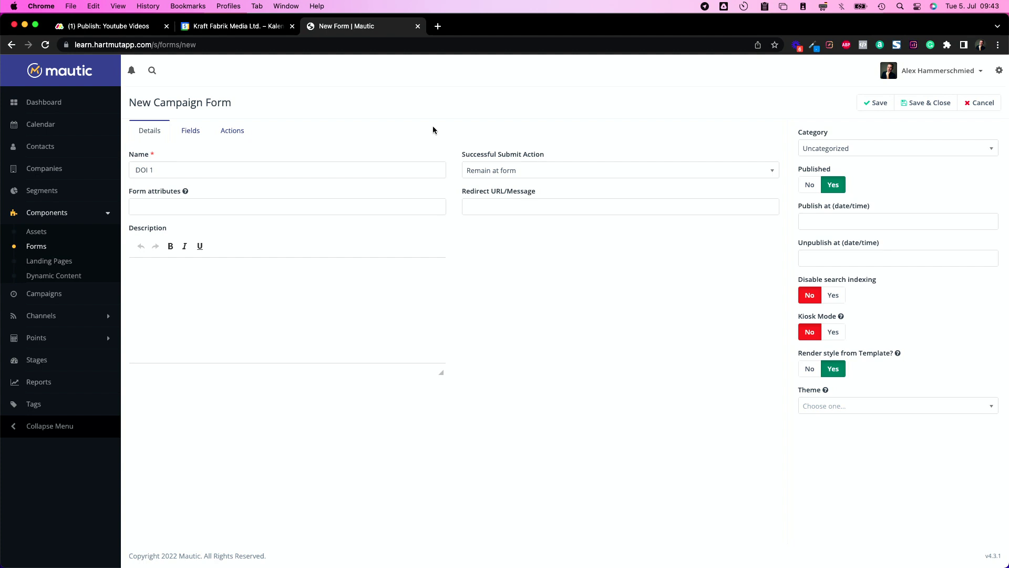
click(191, 130)
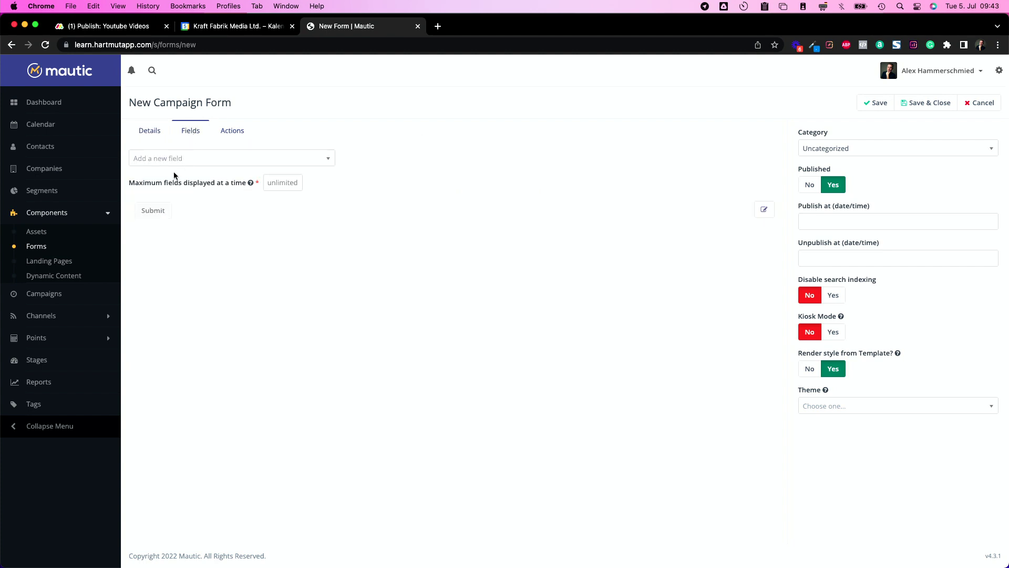
Add a Text field labelled 'firstname' with its label hidden and placeholder 'First Name'
click(161, 164)
text(text)
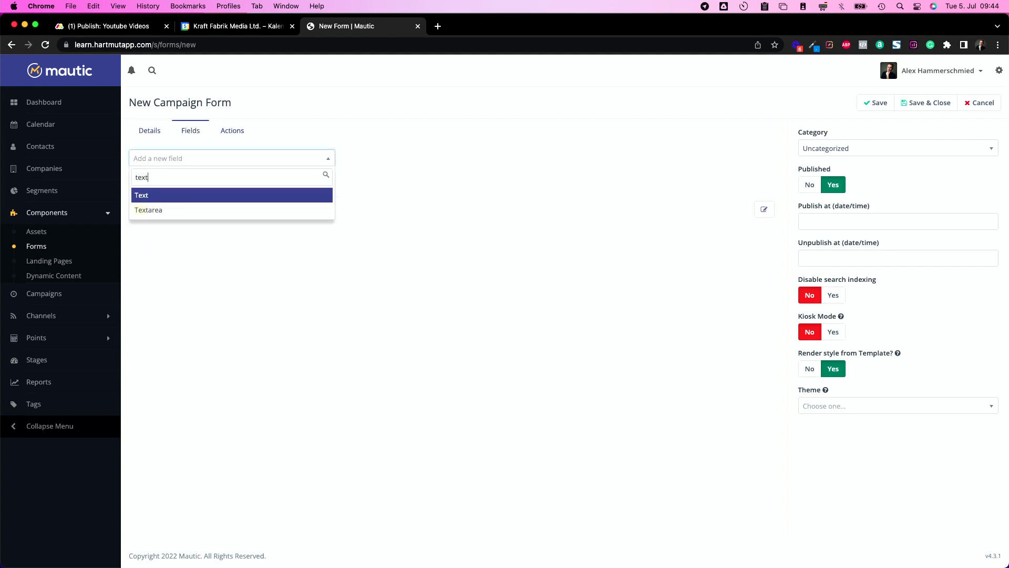
click(155, 196)
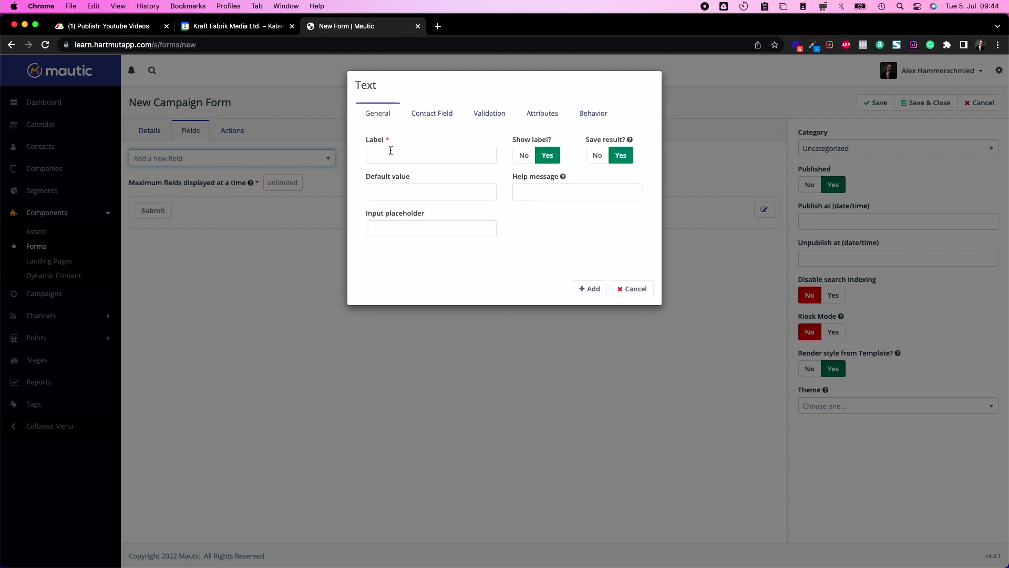
click(392, 153)
click(456, 195)
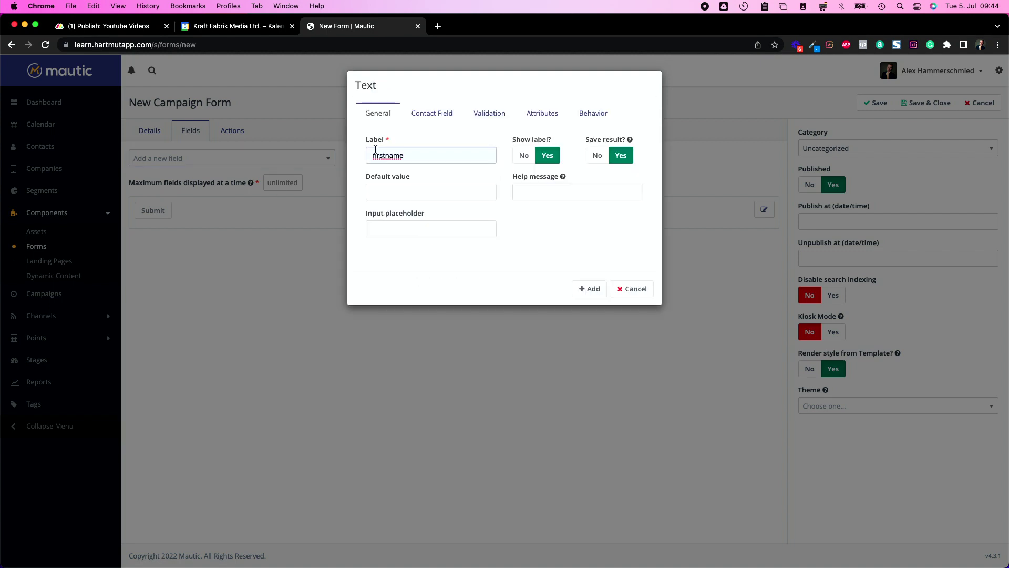
click(519, 162)
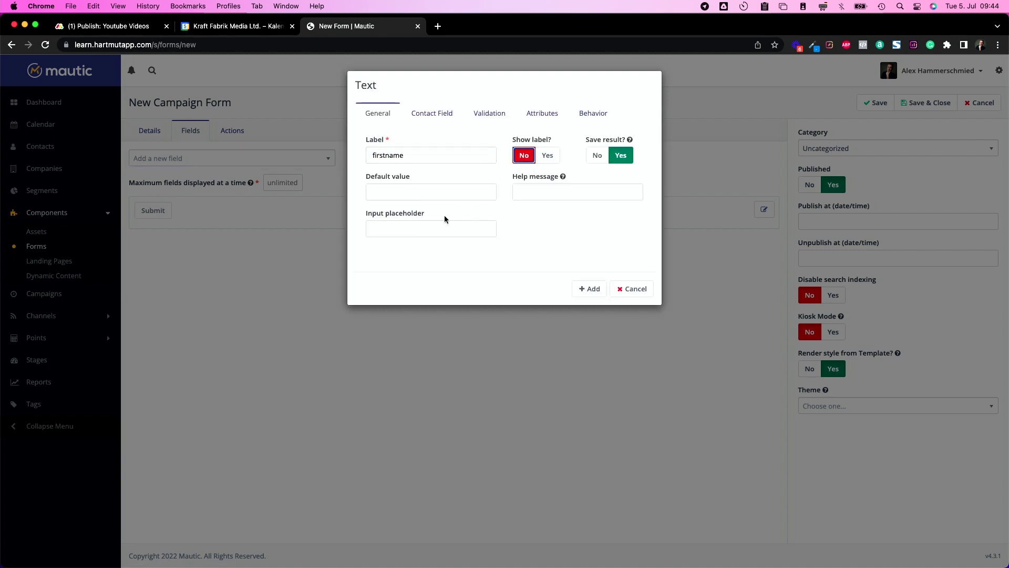
click(386, 229)
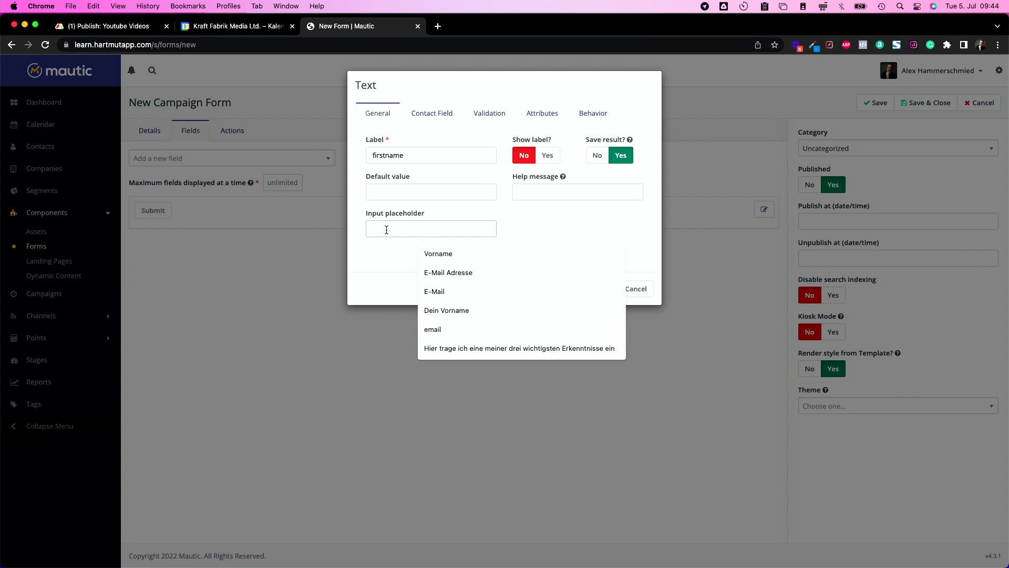
text(First)
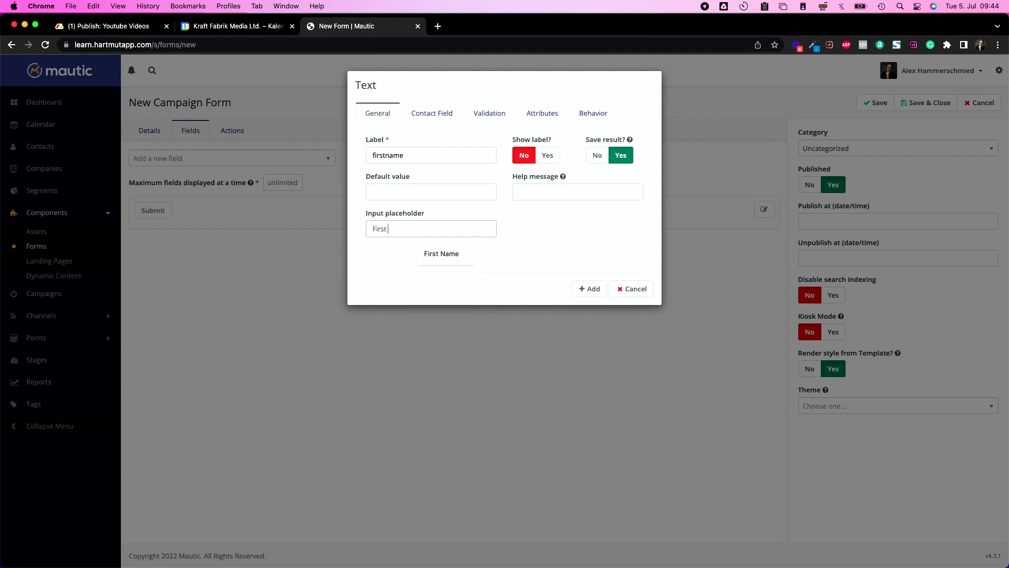
text( Name)
click(506, 250)
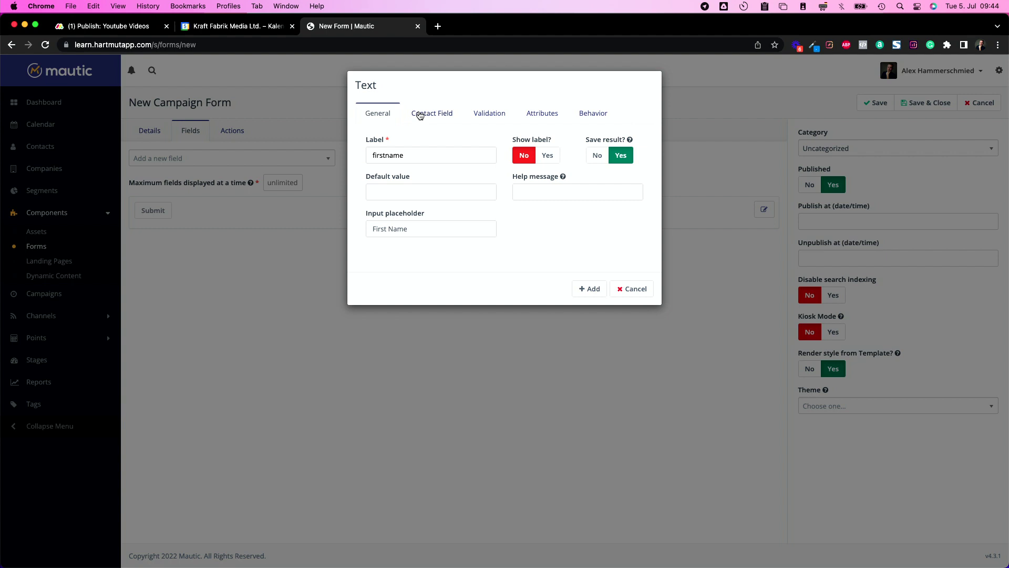
Map the field to the contact's First Name and add it to the form
click(436, 114)
click(403, 146)
text(first)
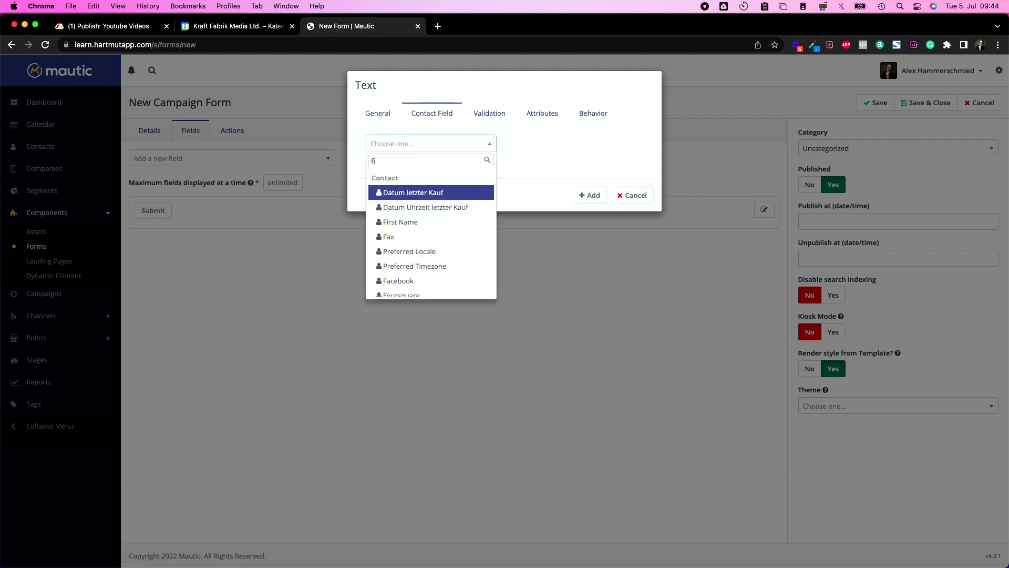
key(Return)
key(Return)
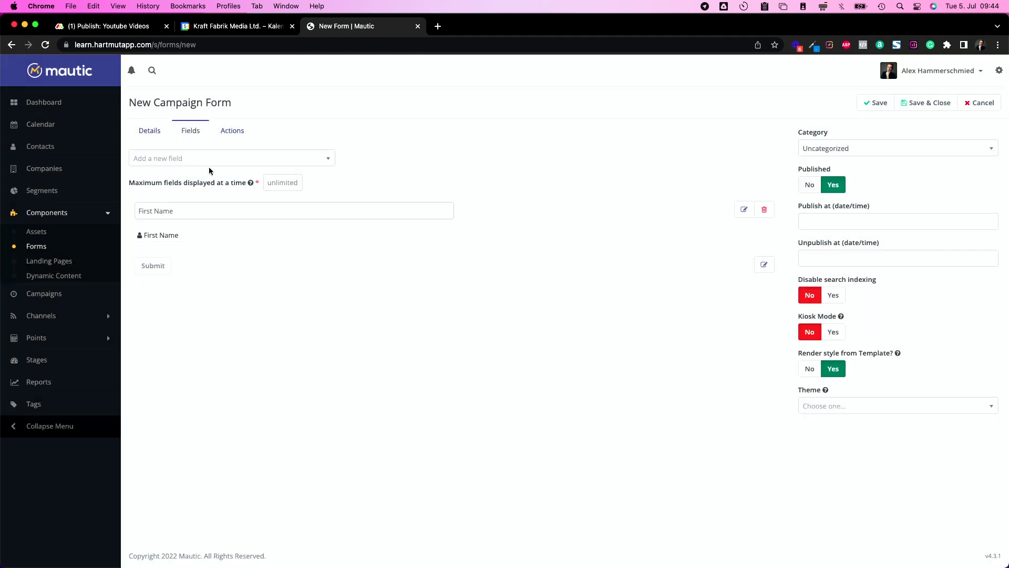
Add an Email field labelled 'email', label hidden, placeholder 'Email', mapped to the contact's Email
click(216, 160)
text(em)
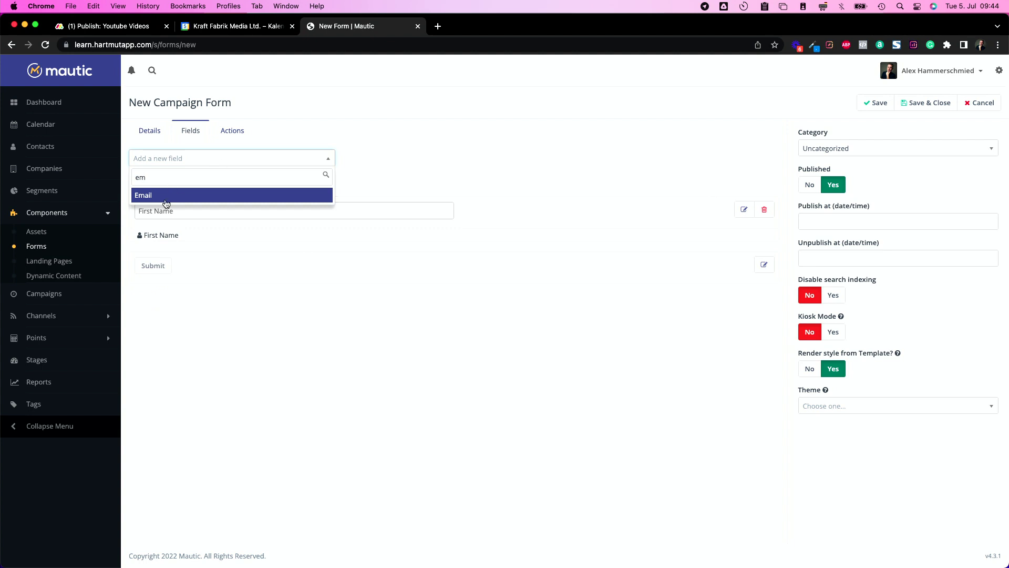
click(166, 195)
click(379, 153)
click(436, 182)
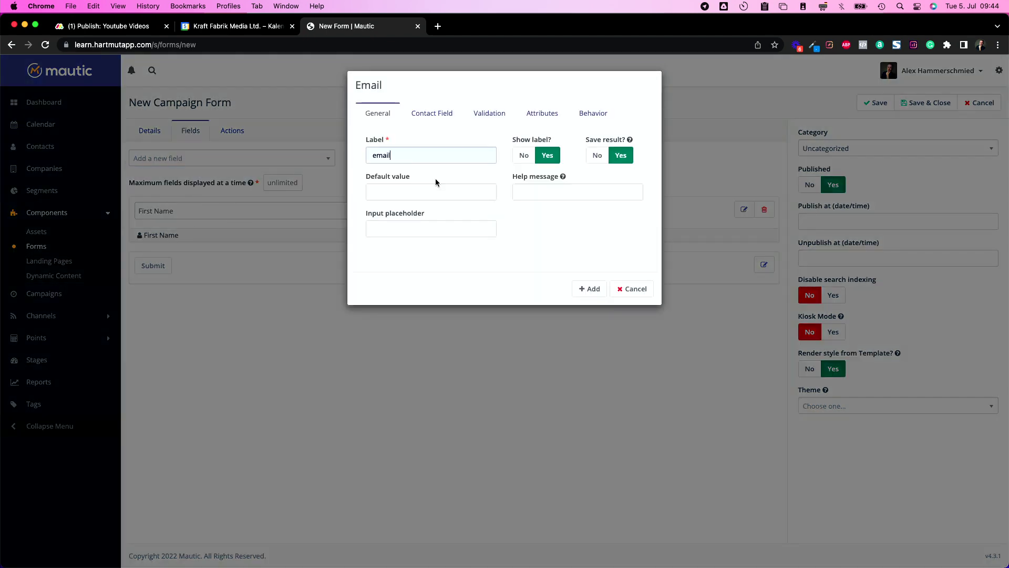
click(523, 157)
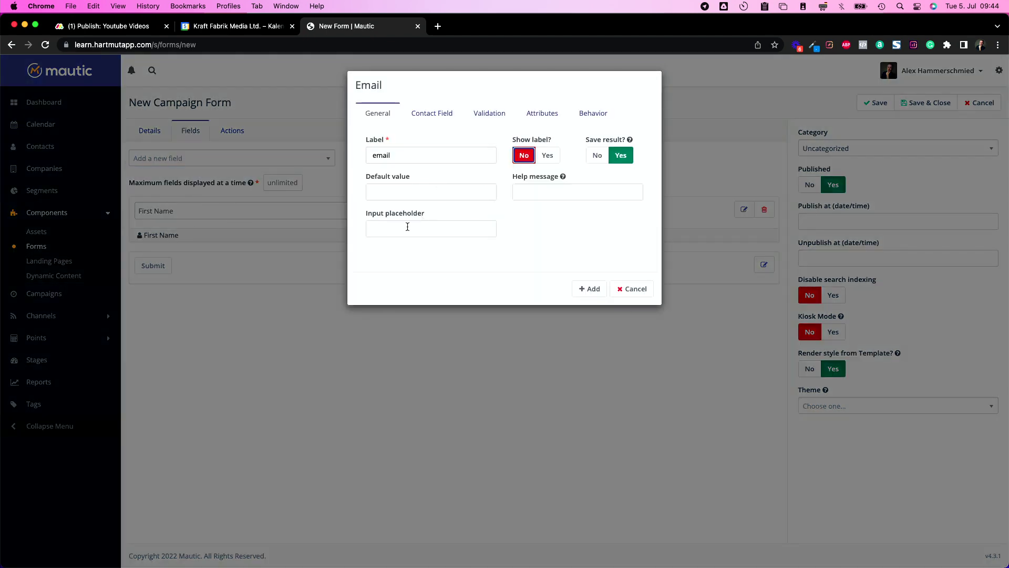
click(407, 226)
click(443, 293)
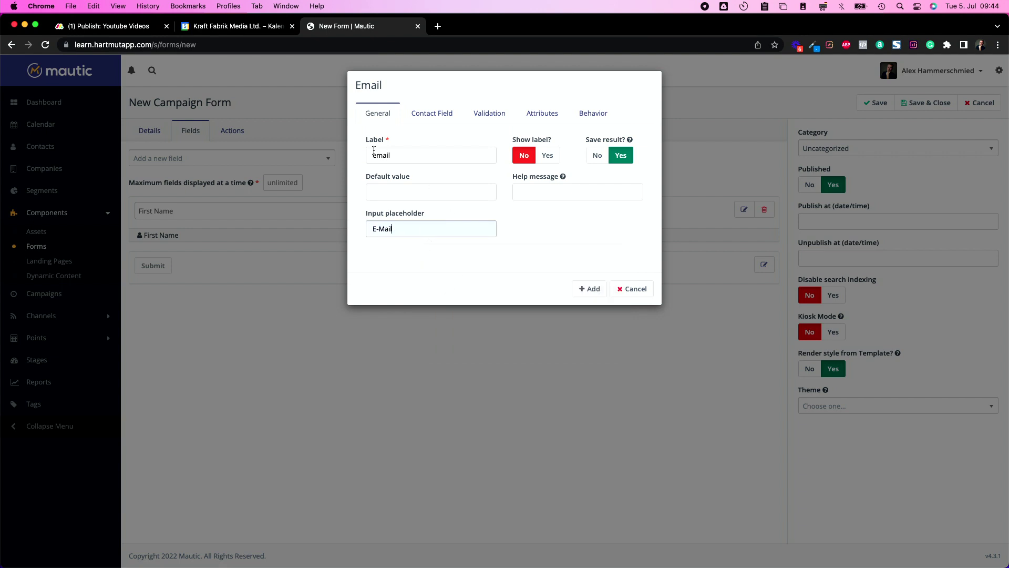
click(425, 116)
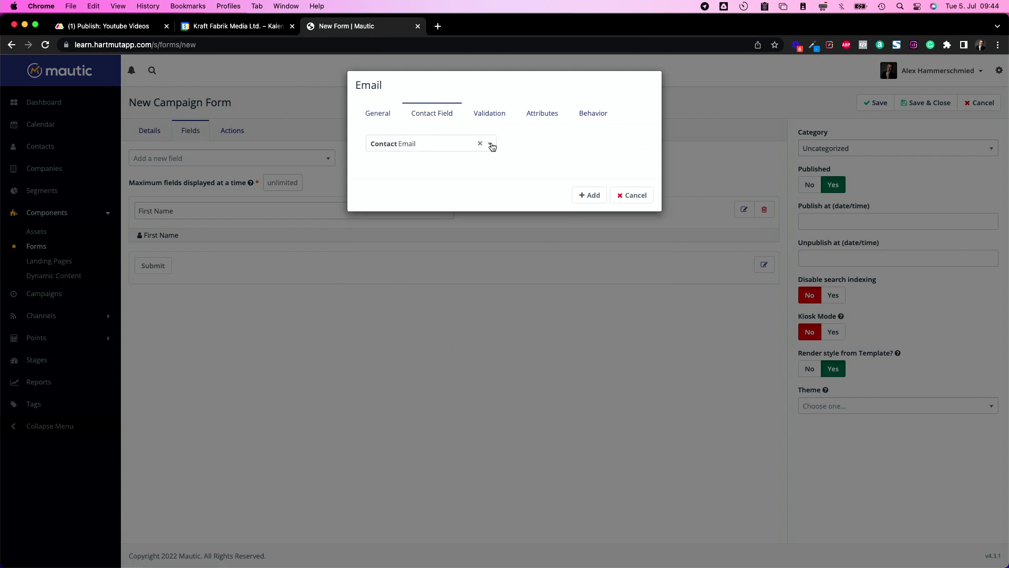
click(375, 111)
click(387, 229)
key(BackSpace)
key(BackSpace)
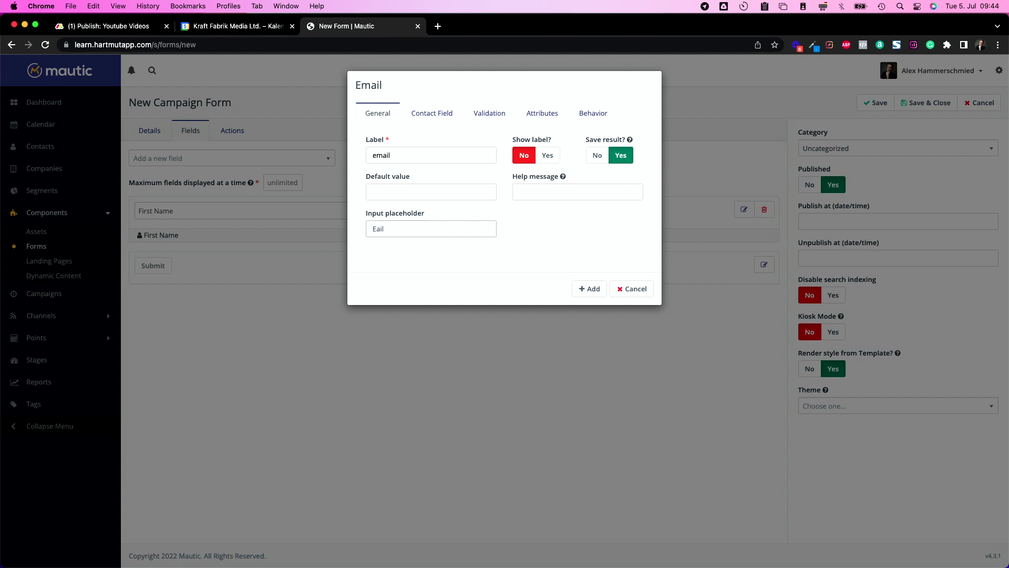
click(592, 288)
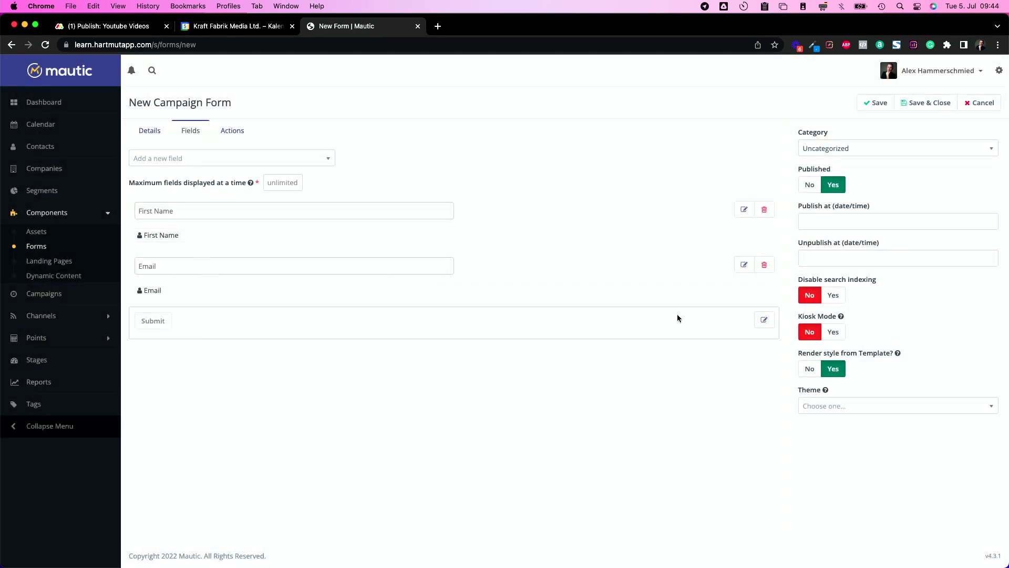
Relabel the submit button 'Signup and be finally free'
click(764, 321)
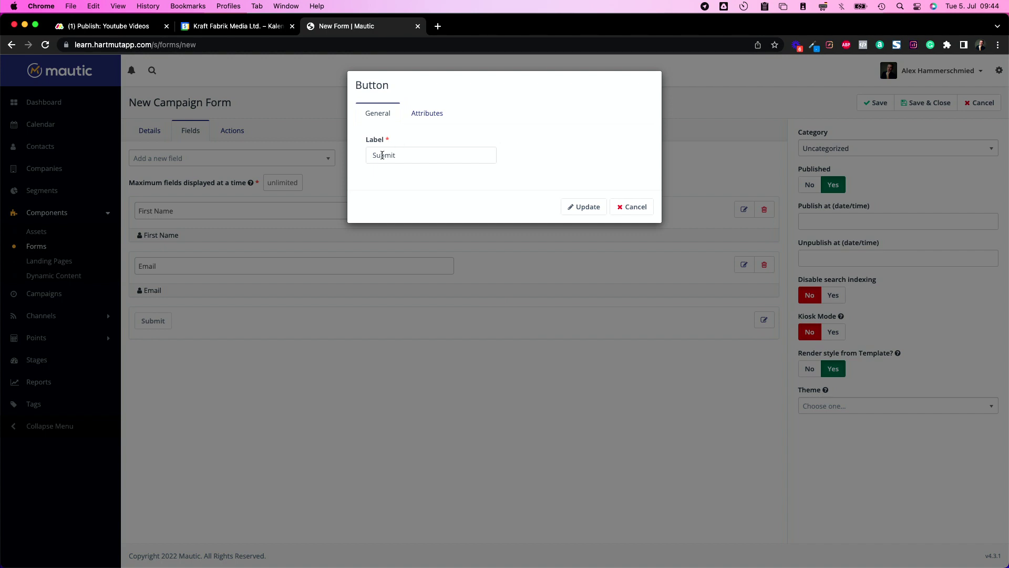
text(gnup and be finally free)
click(584, 207)
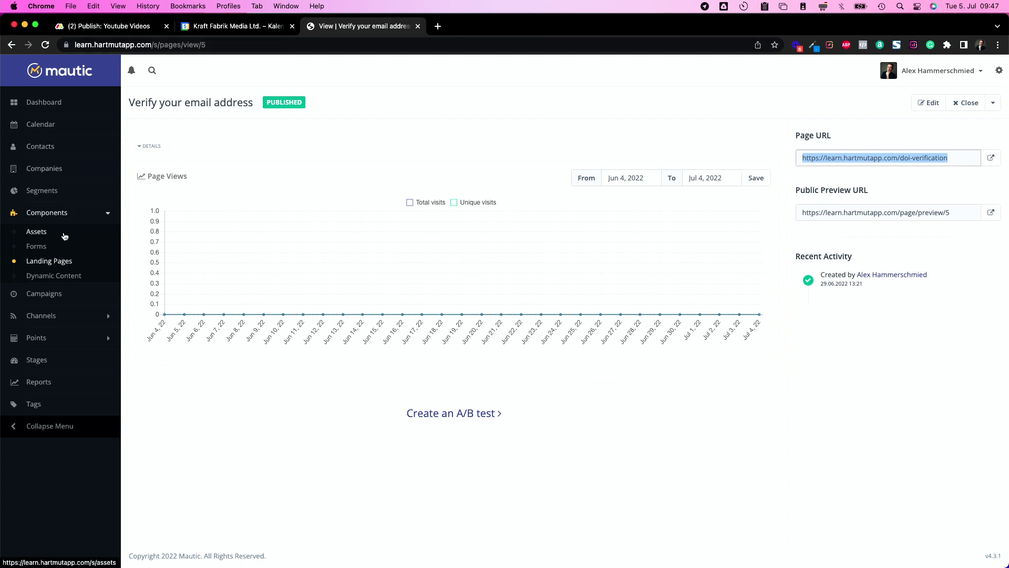
click(38, 247)
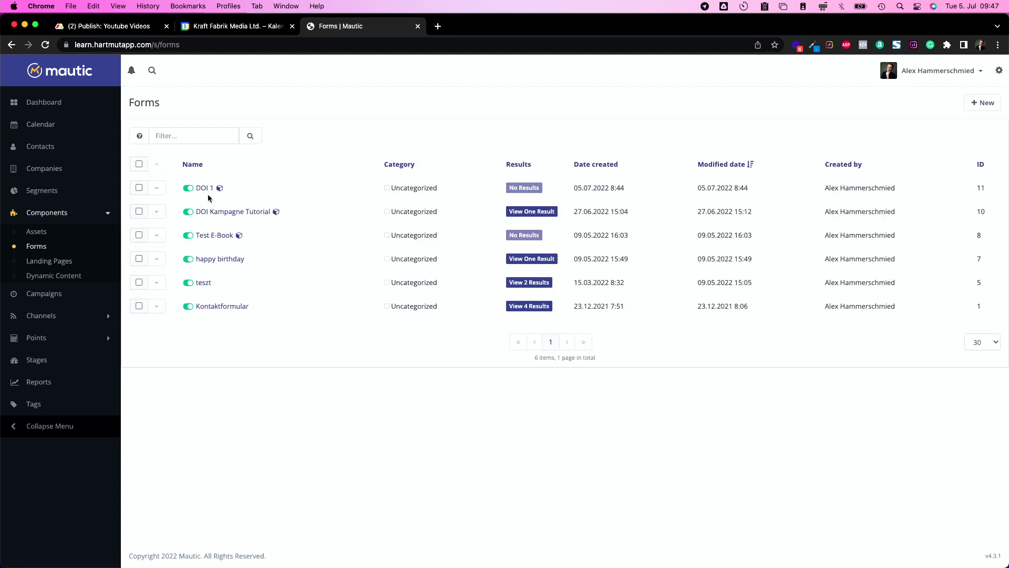
click(204, 190)
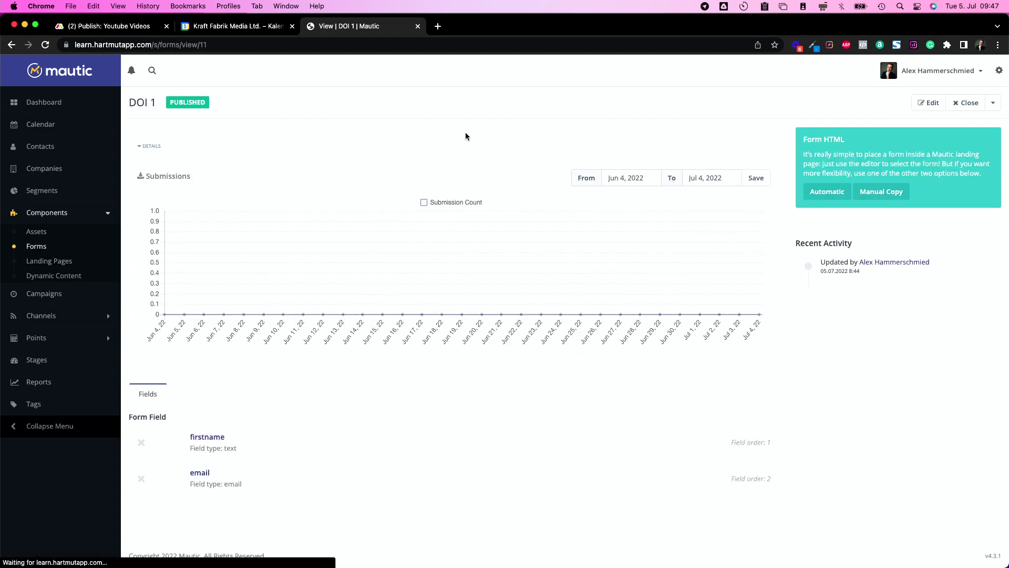
click(928, 102)
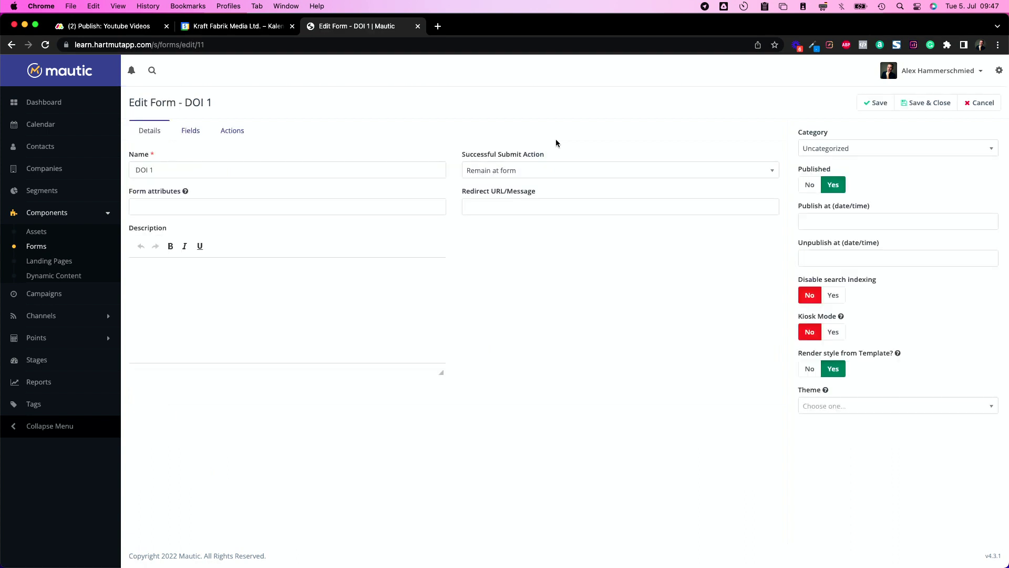
click(526, 173)
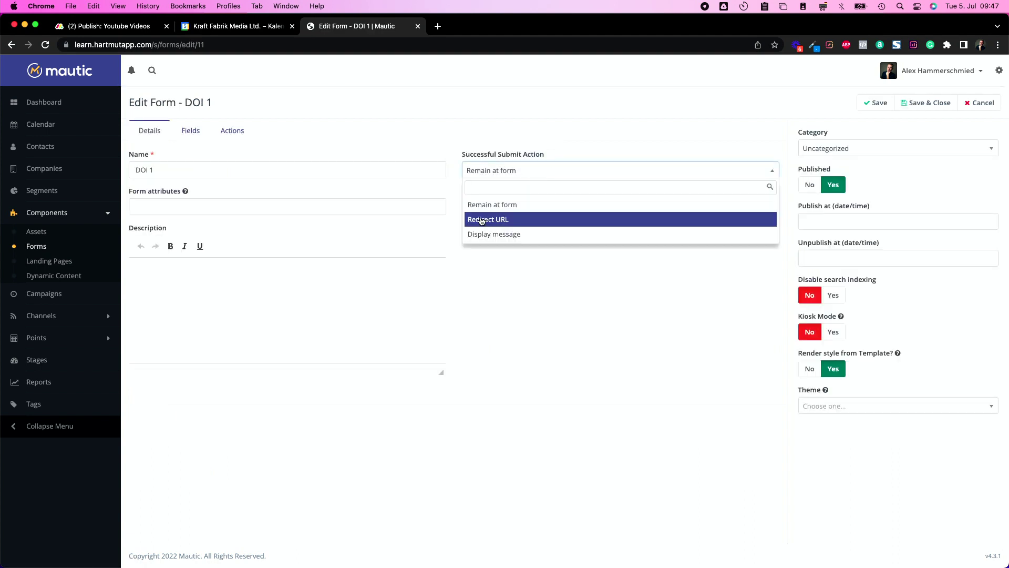
click(514, 219)
click(493, 208)
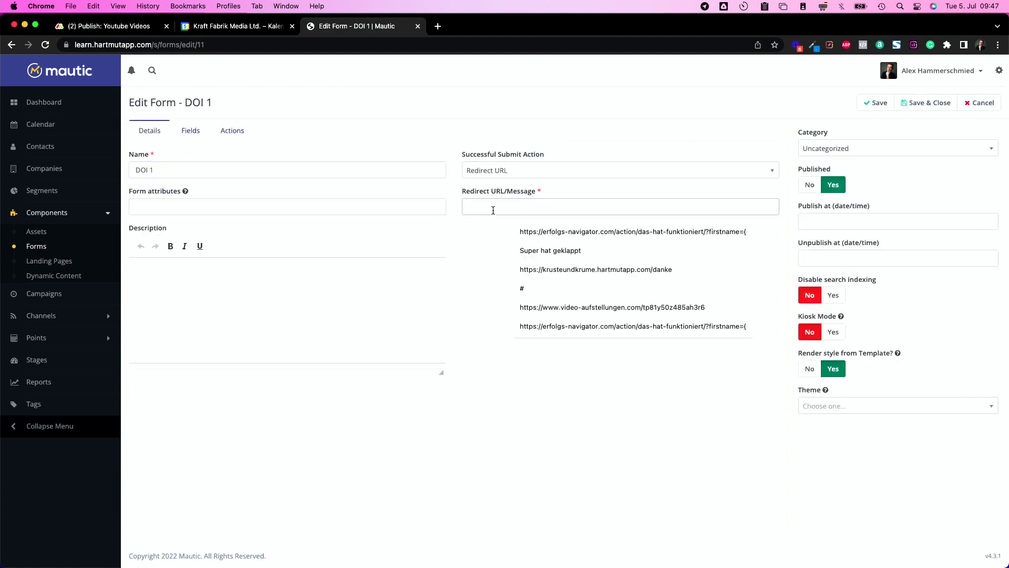
text(https://learn.hartmutapp.com/doi-verification)
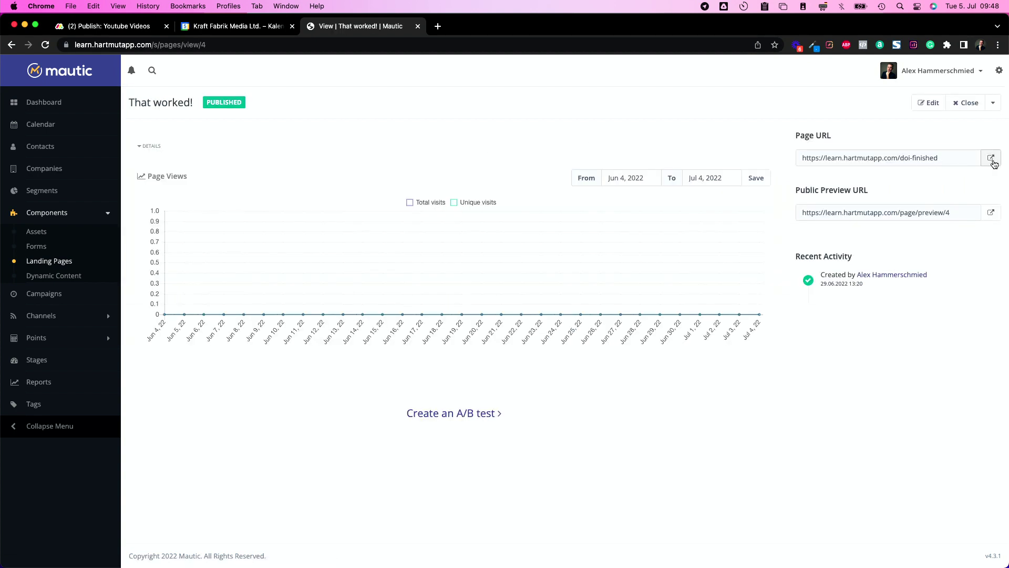
Preview the 'That worked!' page at /doi-finished in a new tab, then reselect its address and expand Channels
click(925, 165)
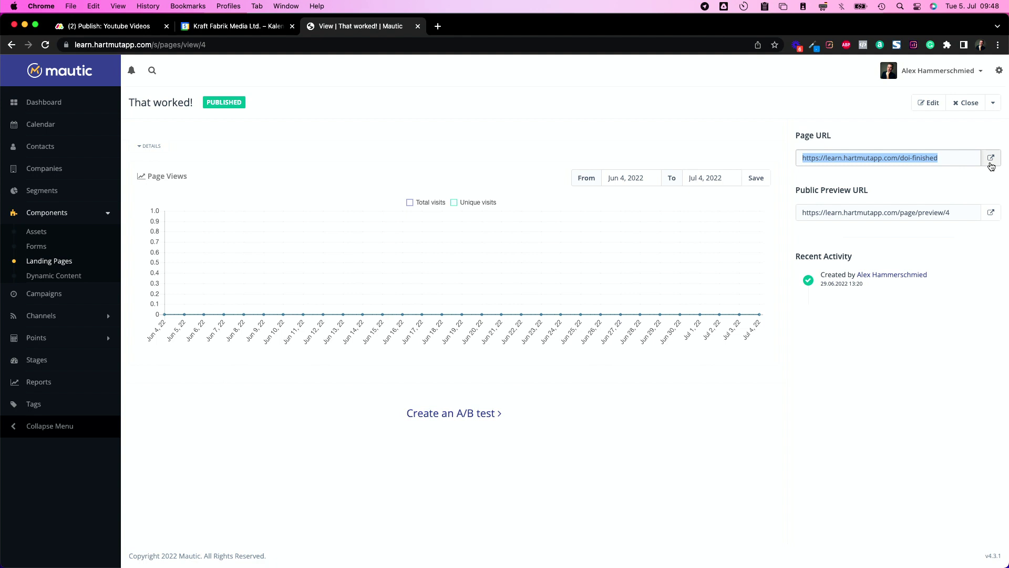
click(991, 158)
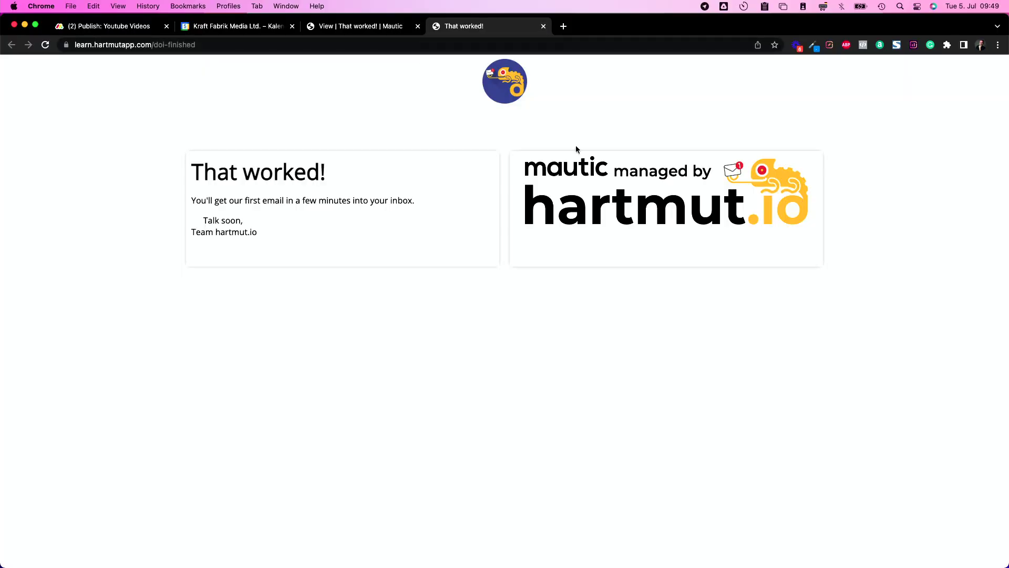
key(super+w)
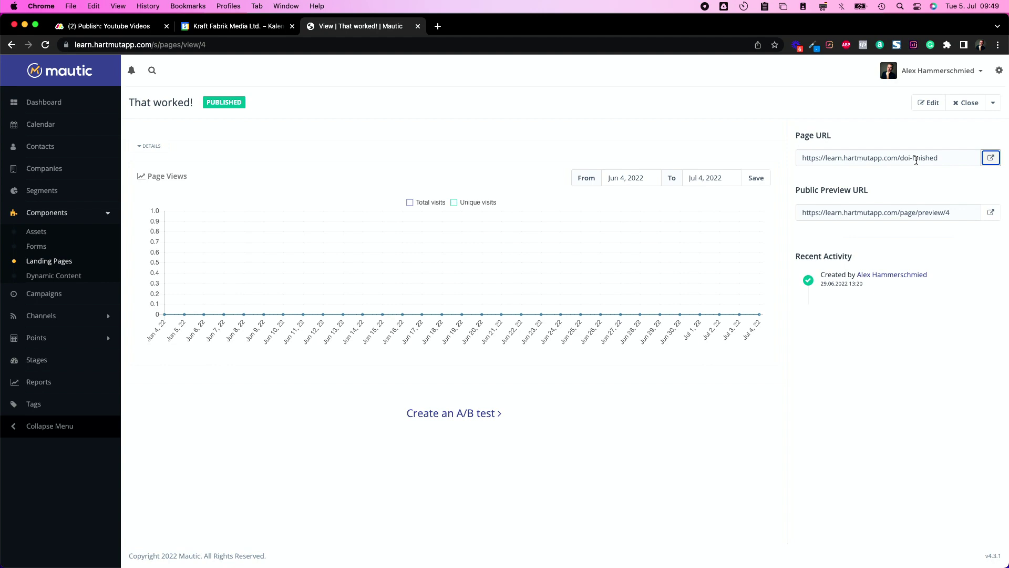
click(914, 157)
key(super+c)
click(914, 158)
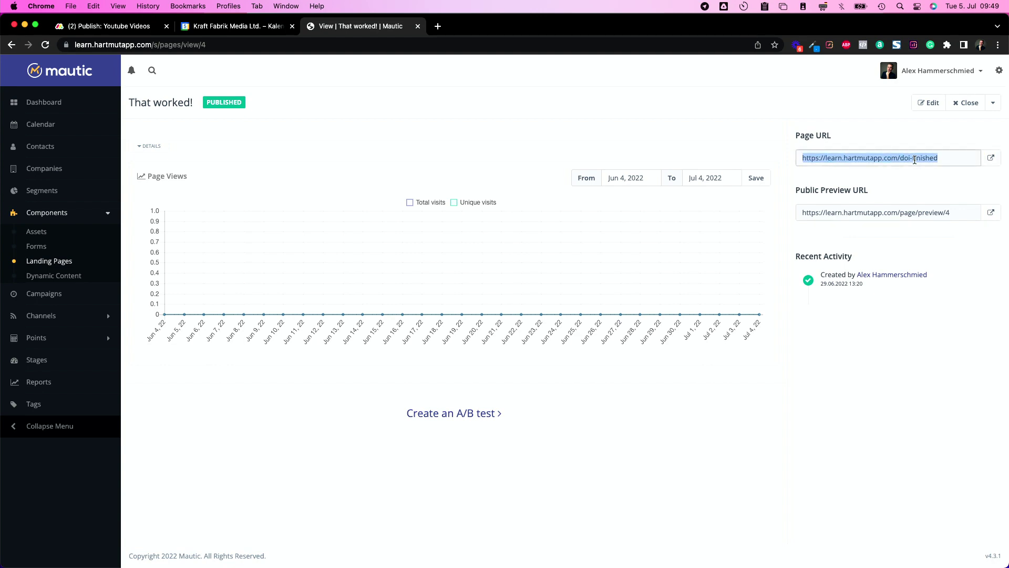
click(52, 316)
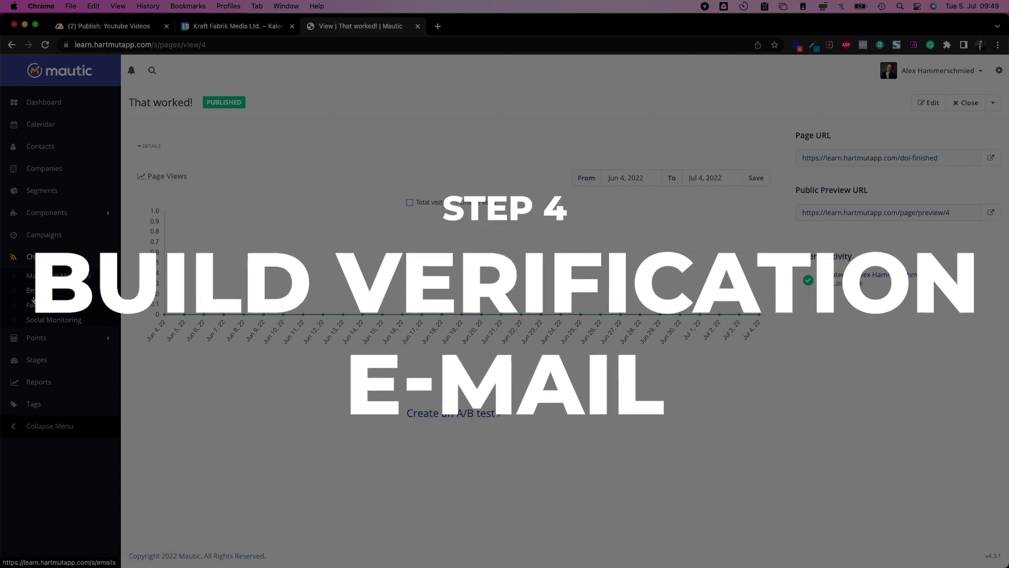
Create a Truly Personal template email with subject 'Please verify your email address' and internal name 'DOI 1'
click(37, 290)
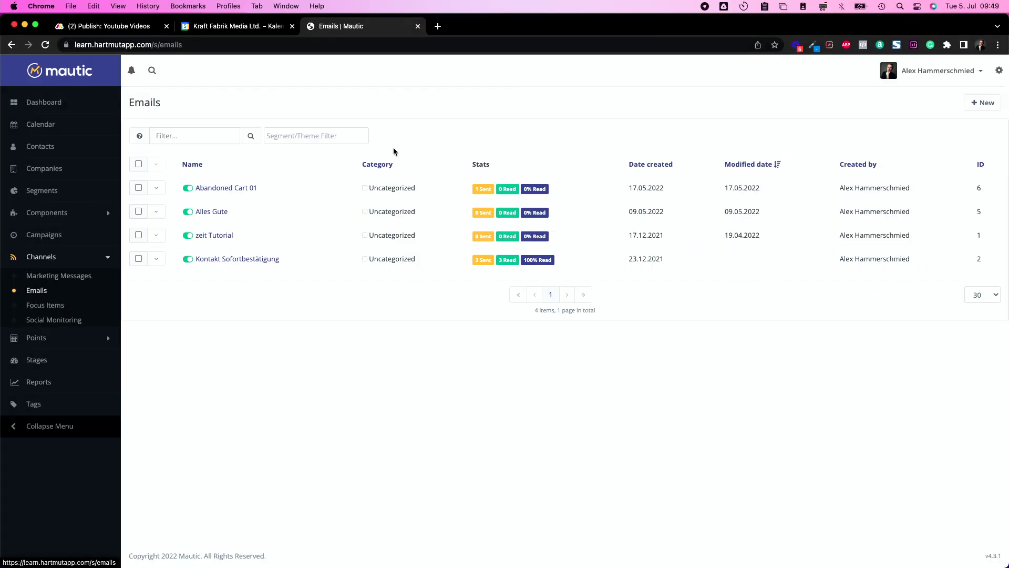
click(982, 103)
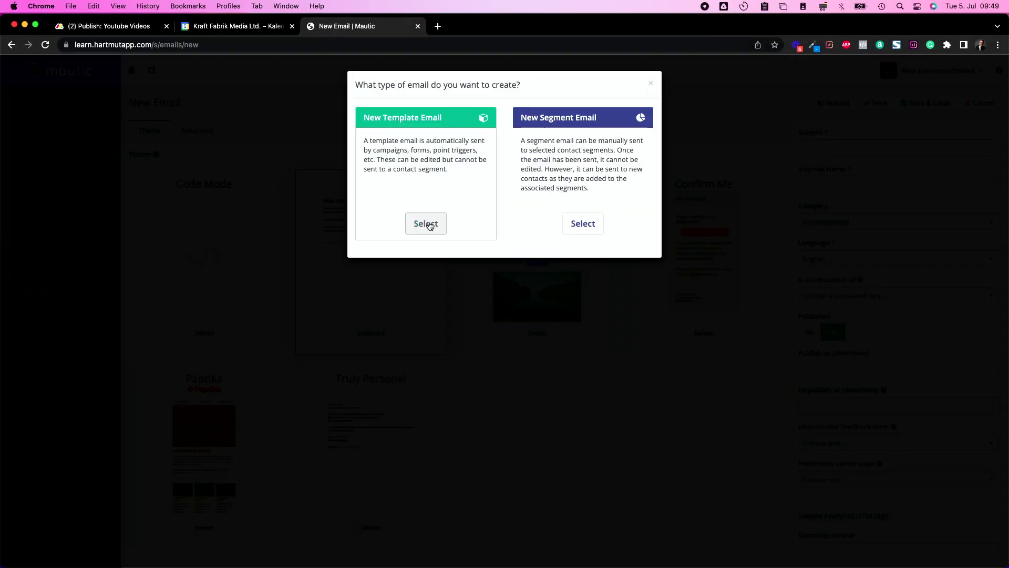
click(429, 225)
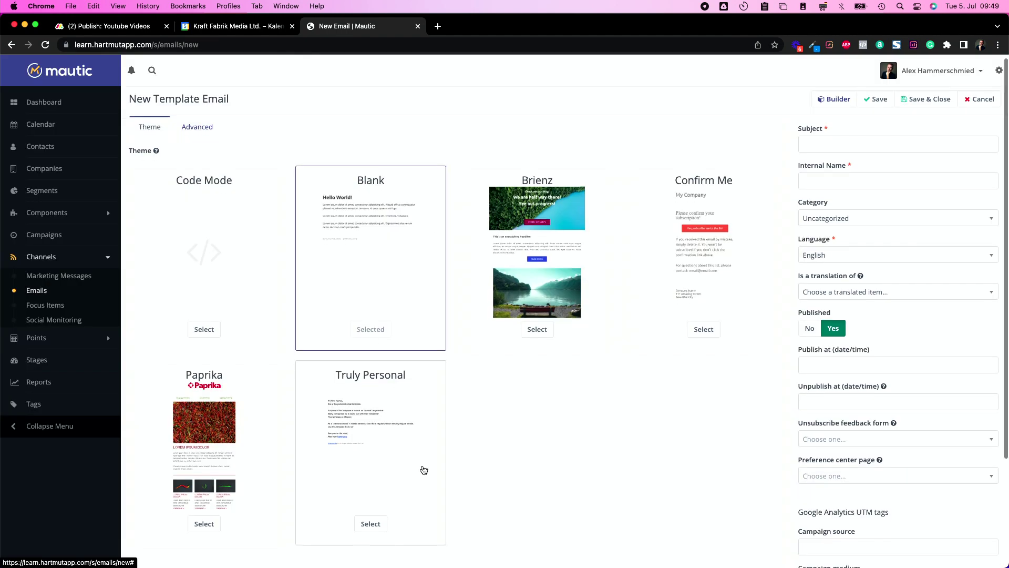
scroll(423, 469, down, 1)
click(368, 503)
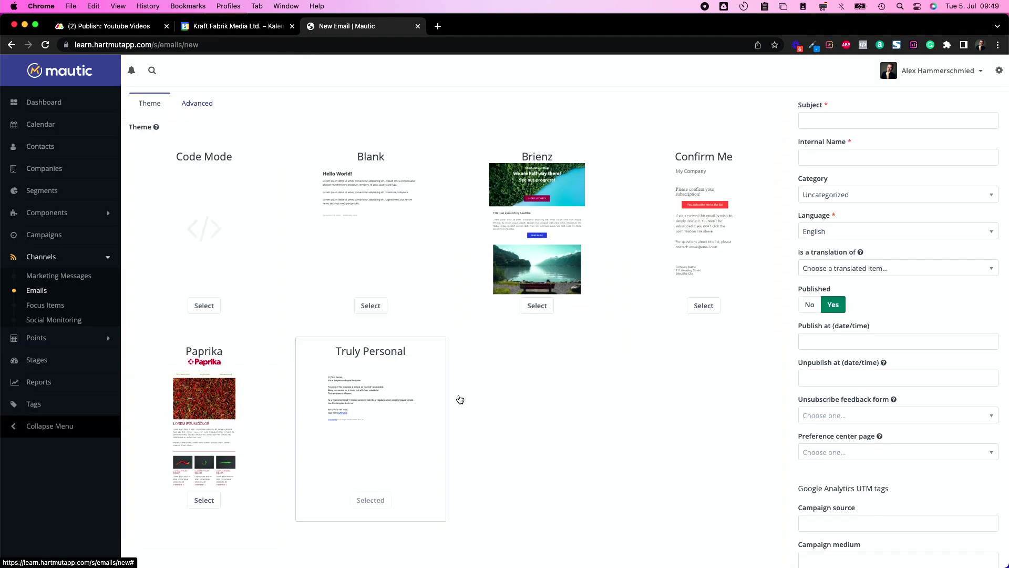
scroll(815, 151, up, 1)
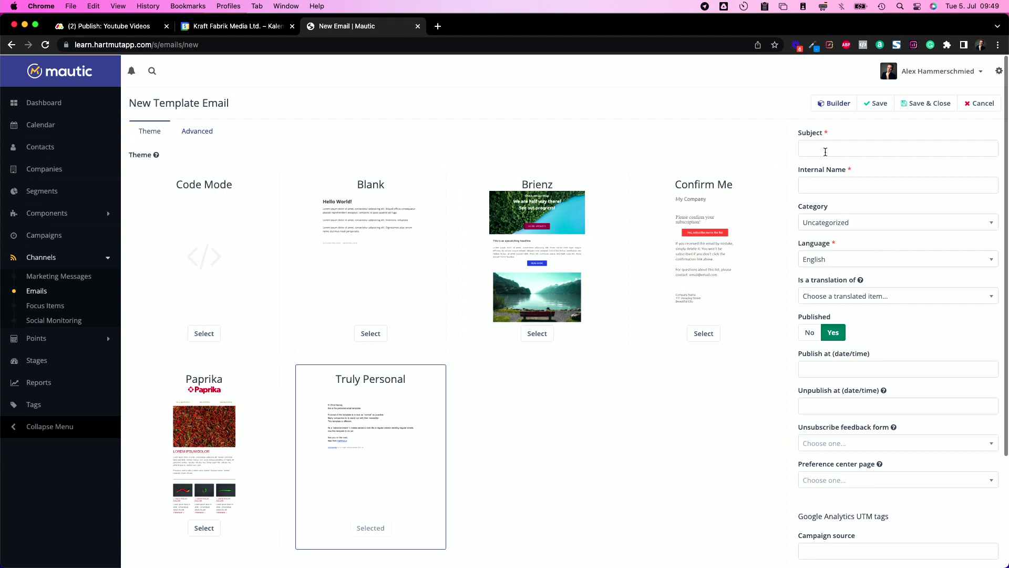
click(837, 149)
text(Please verify your email address)
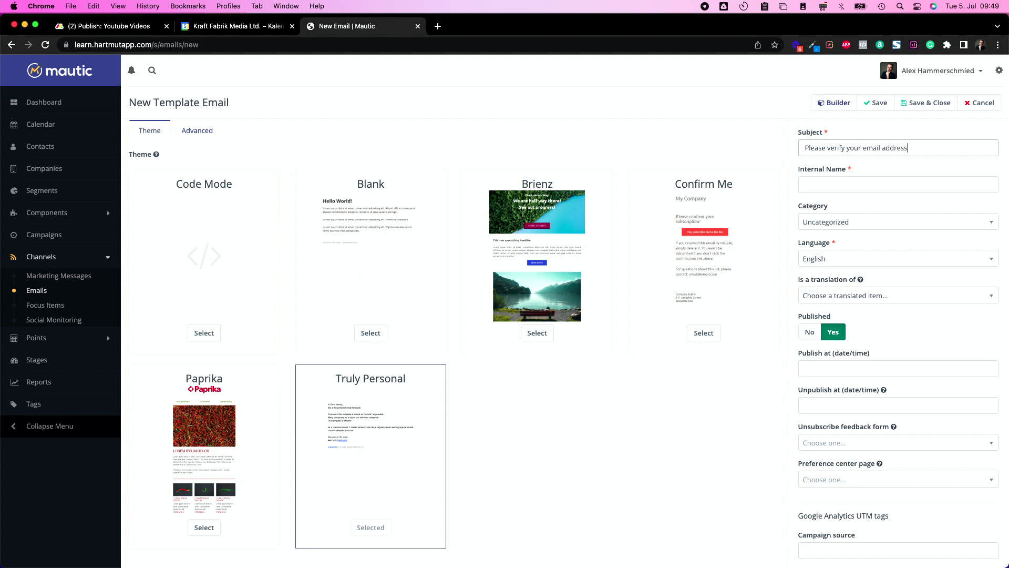
click(841, 185)
text(DOI 1)
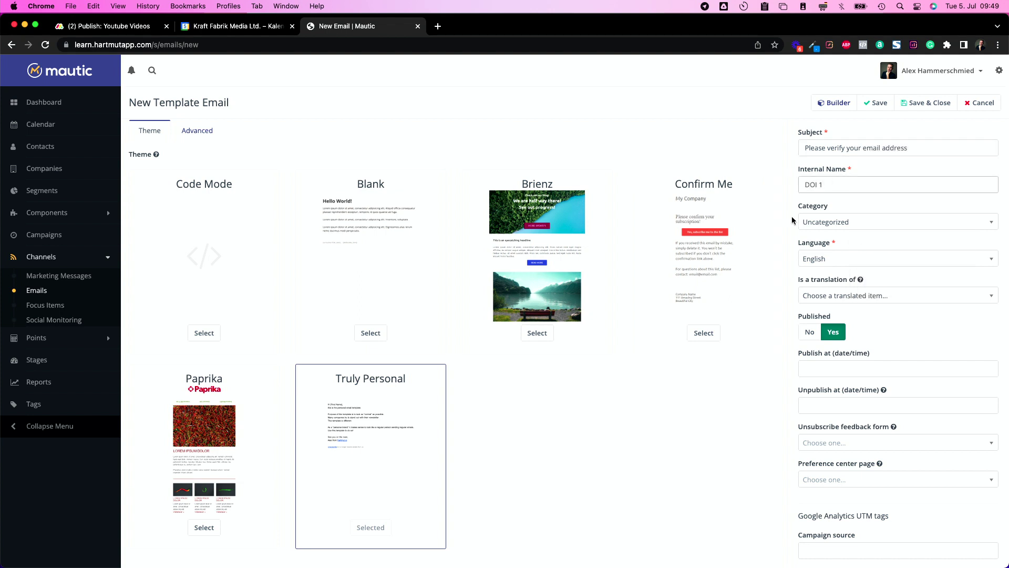
Replace the template's sample paragraphs with a verification request and a '»Verify Email Now' line, then begin linking it
click(834, 103)
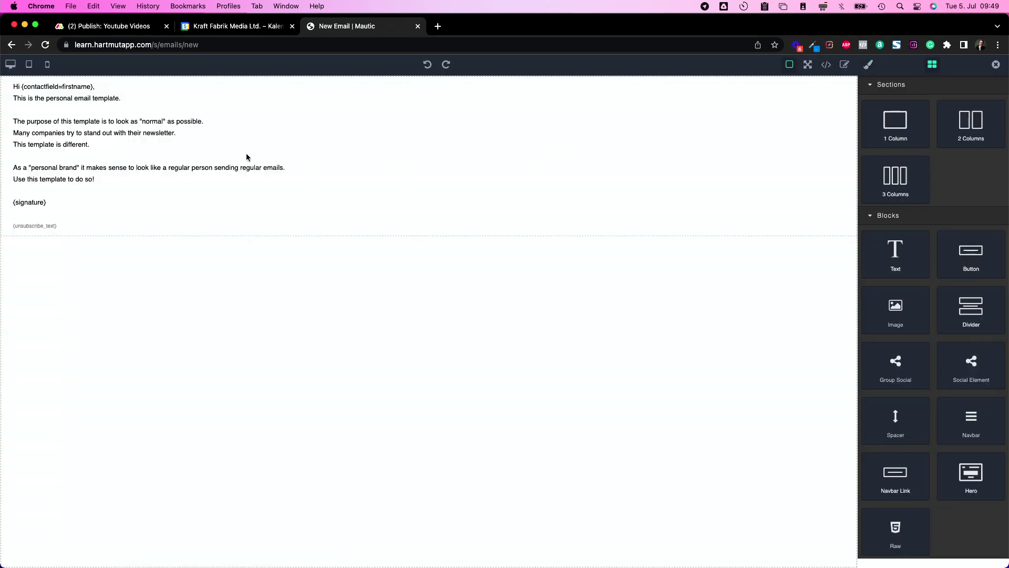
double_click(208, 145)
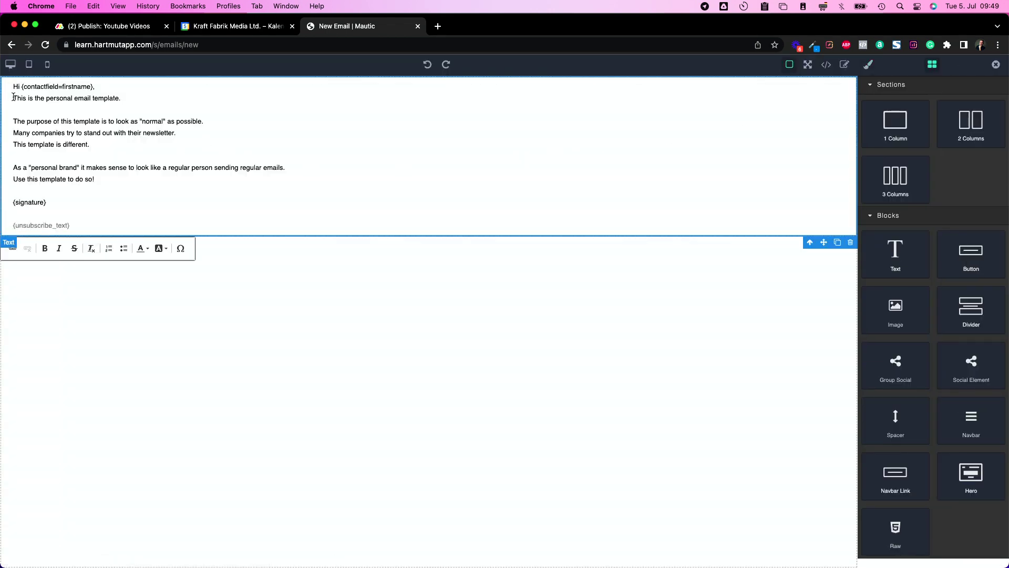
drag(13, 97, 102, 184)
key(BackSpace)
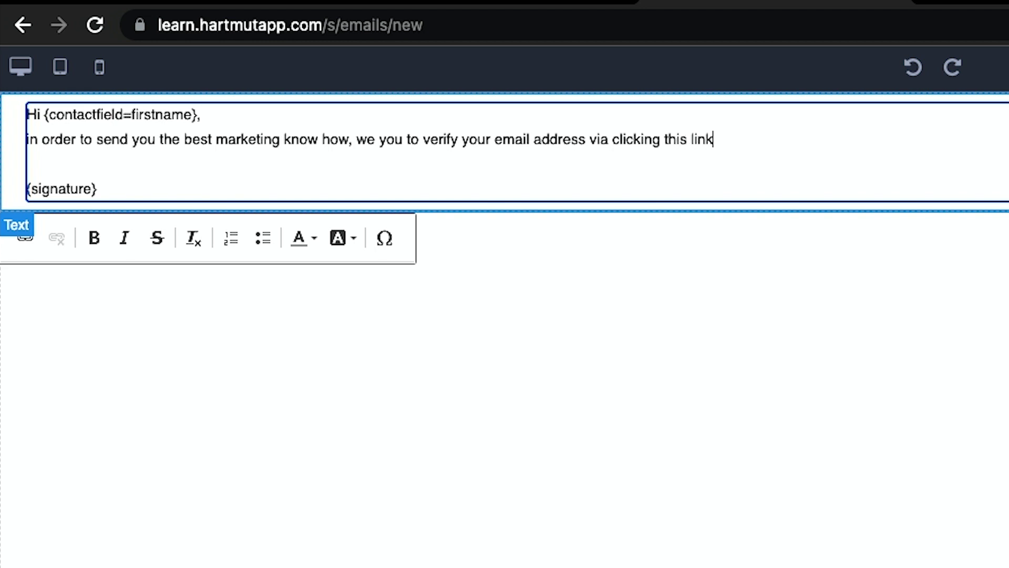
text(:)
key(Return)
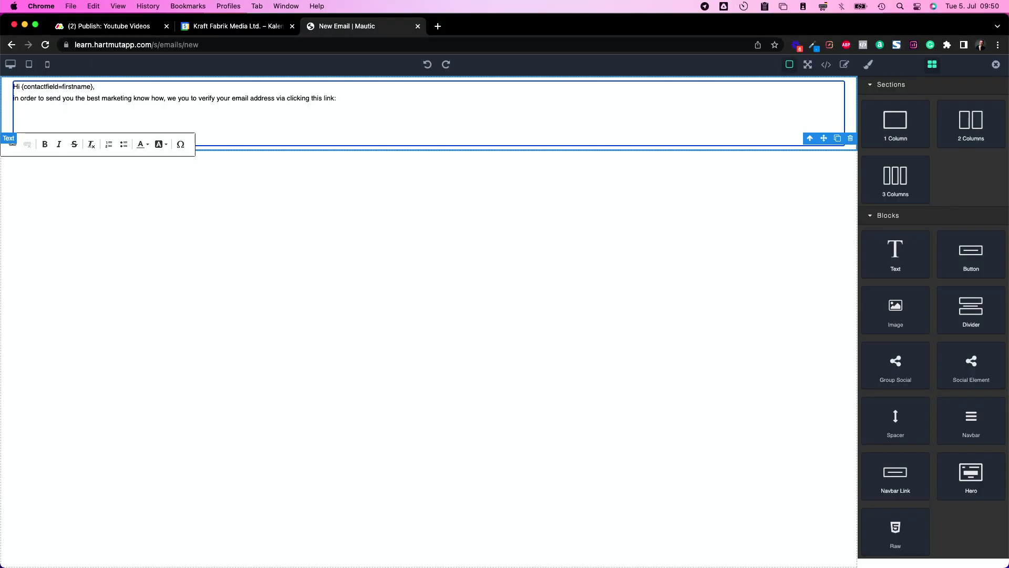
key(Return)
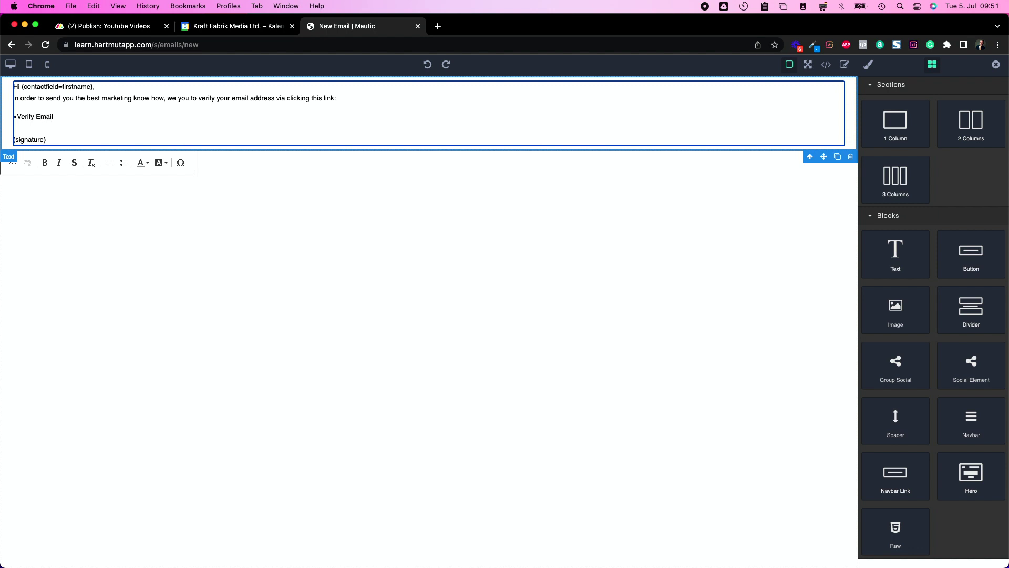
key(shift+super+Left)
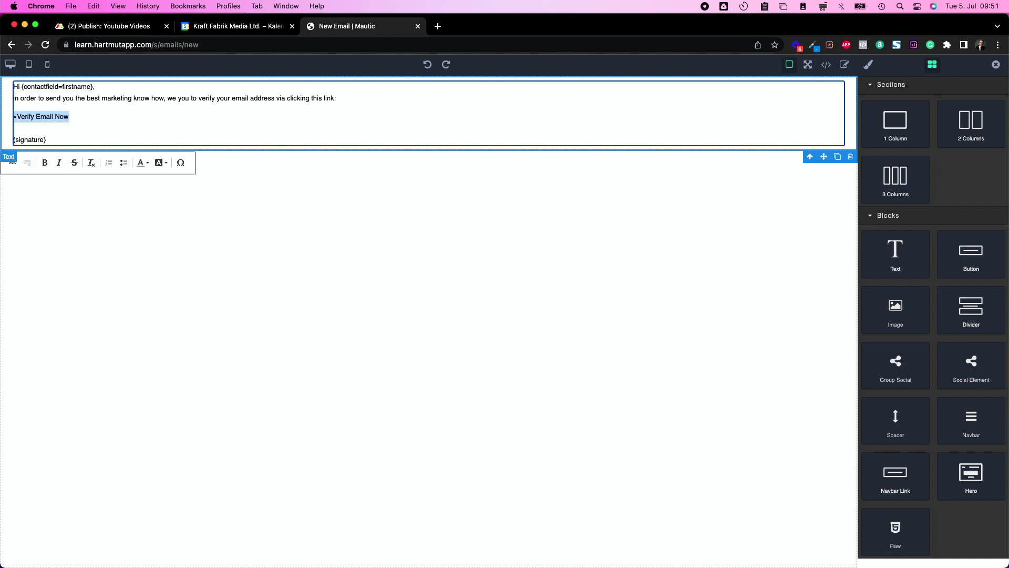
key(super+k)
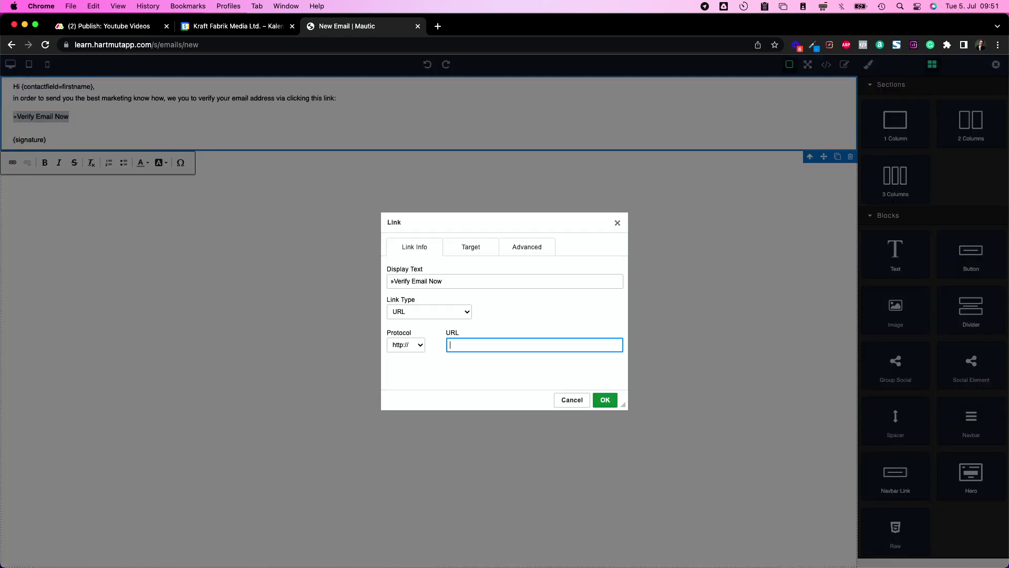
key(super+v)
scroll(554, 346, up, 5)
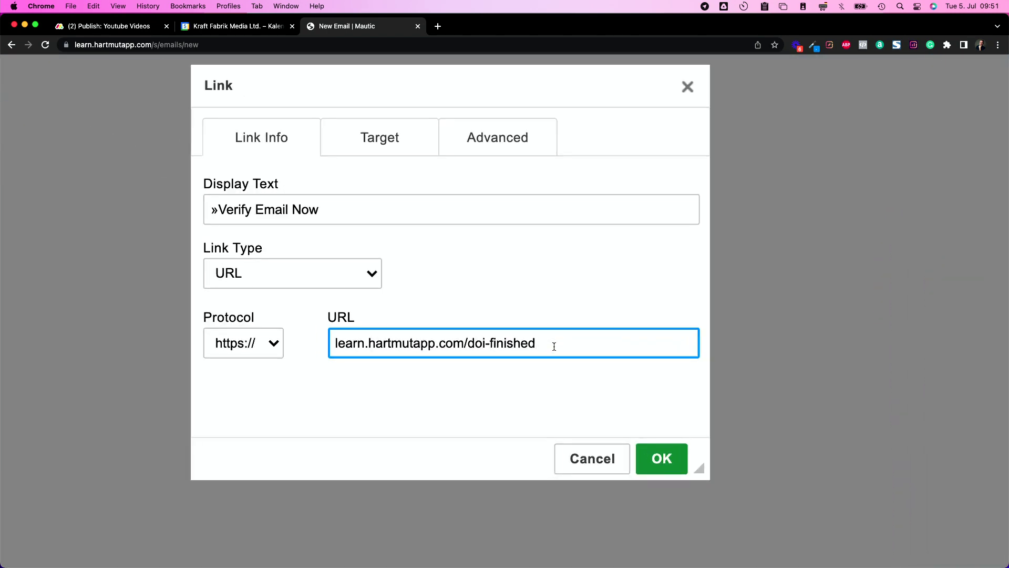
scroll(554, 347, up, 2)
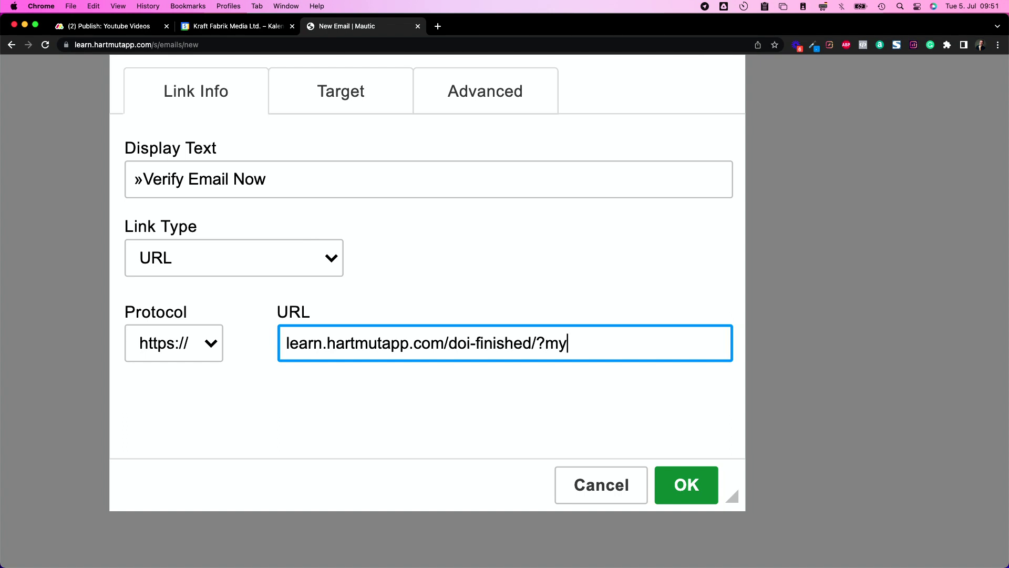
text(param)
double_click(556, 343)
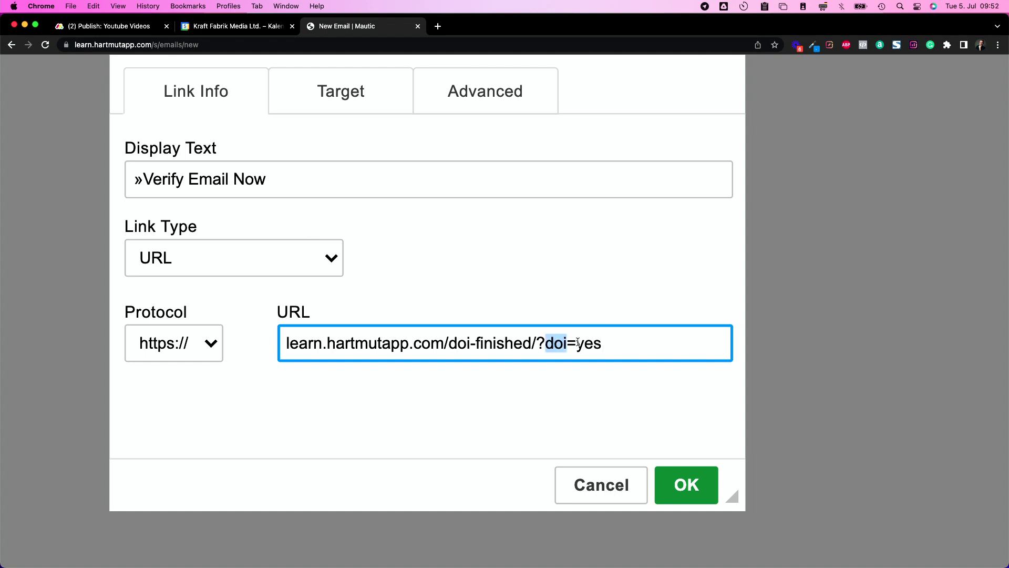
double_click(587, 344)
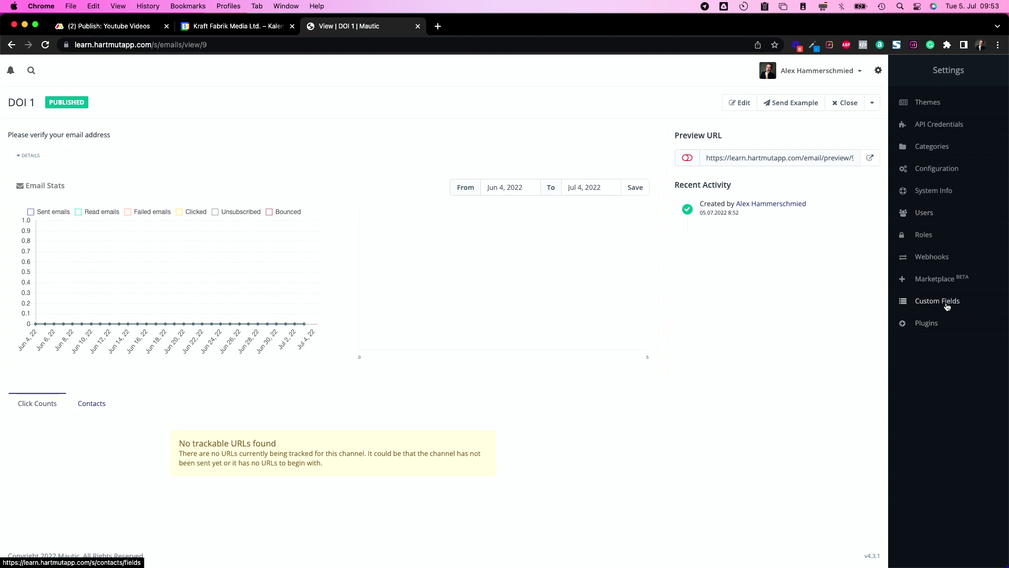
Create a Boolean contact field 'DOI' with default value No and save it
click(946, 305)
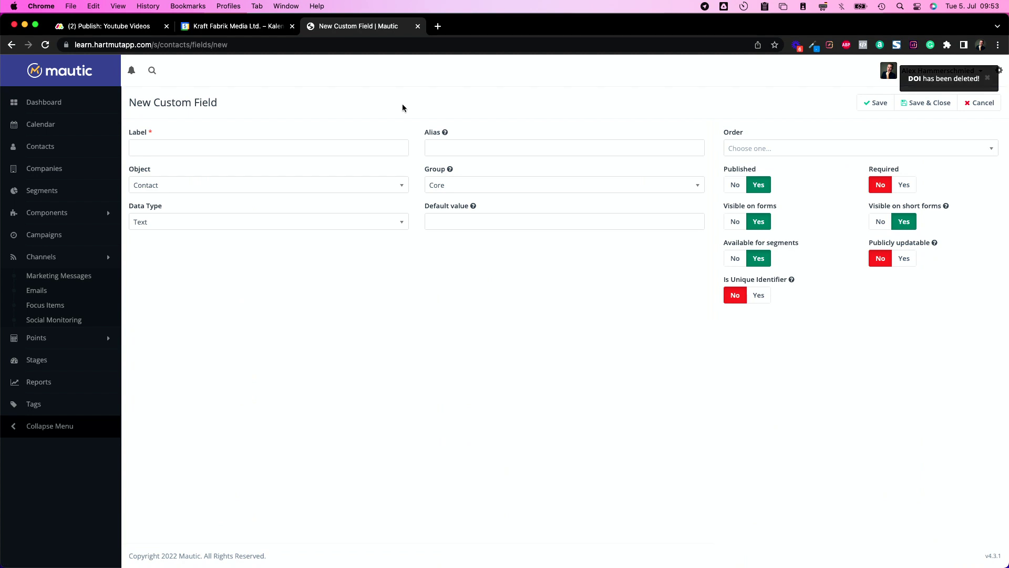
text(DOI)
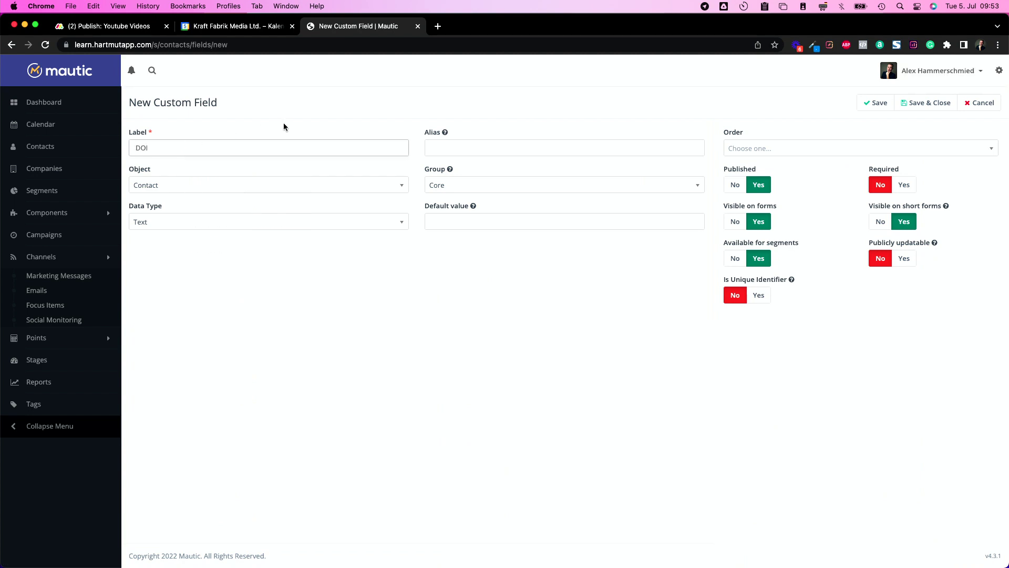
click(202, 222)
text(bool)
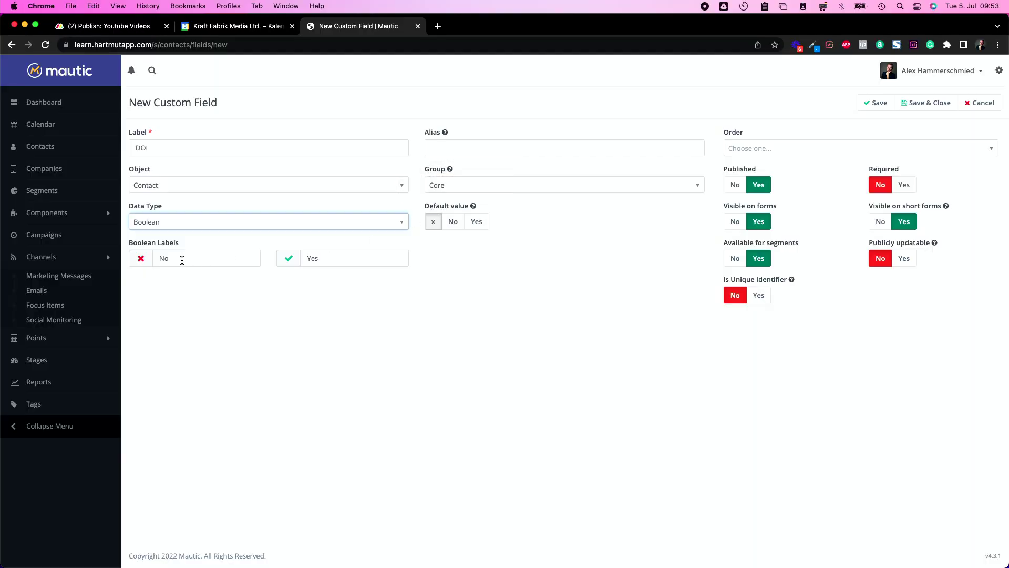
double_click(182, 258)
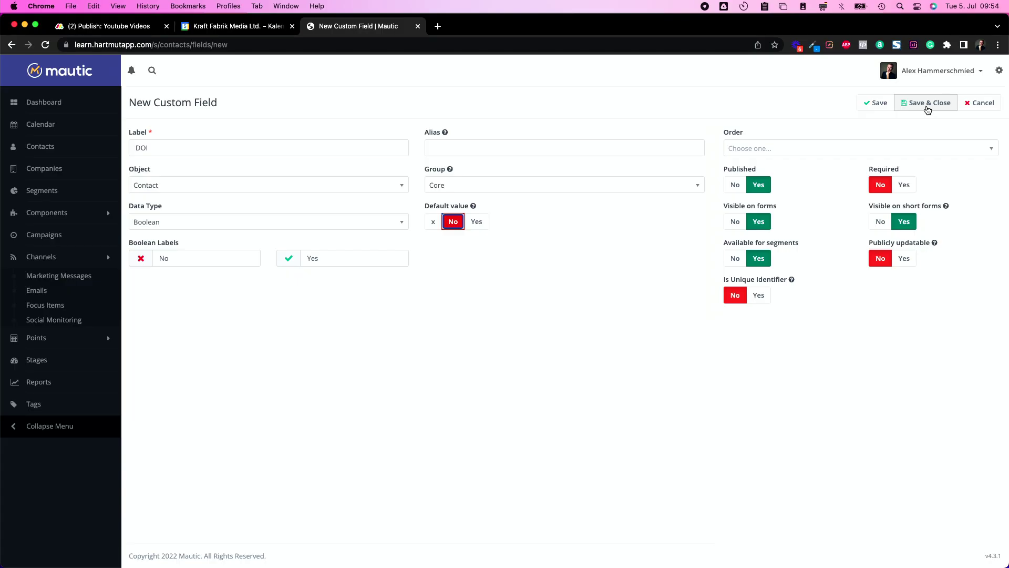
click(926, 103)
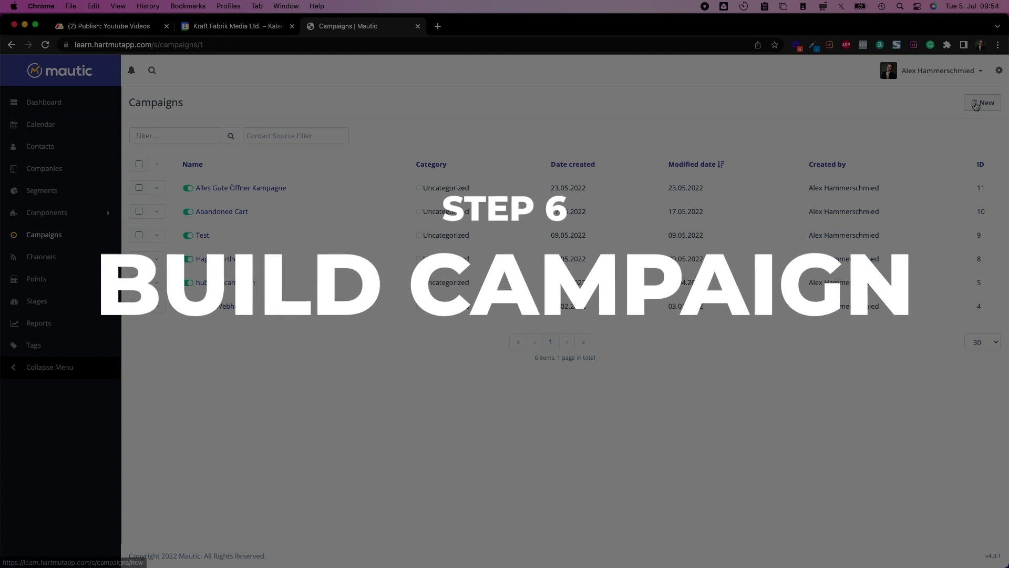
Name a new campaign 'DOI 1' and add the DOI 1 campaign form as its contact source
click(982, 103)
click(156, 146)
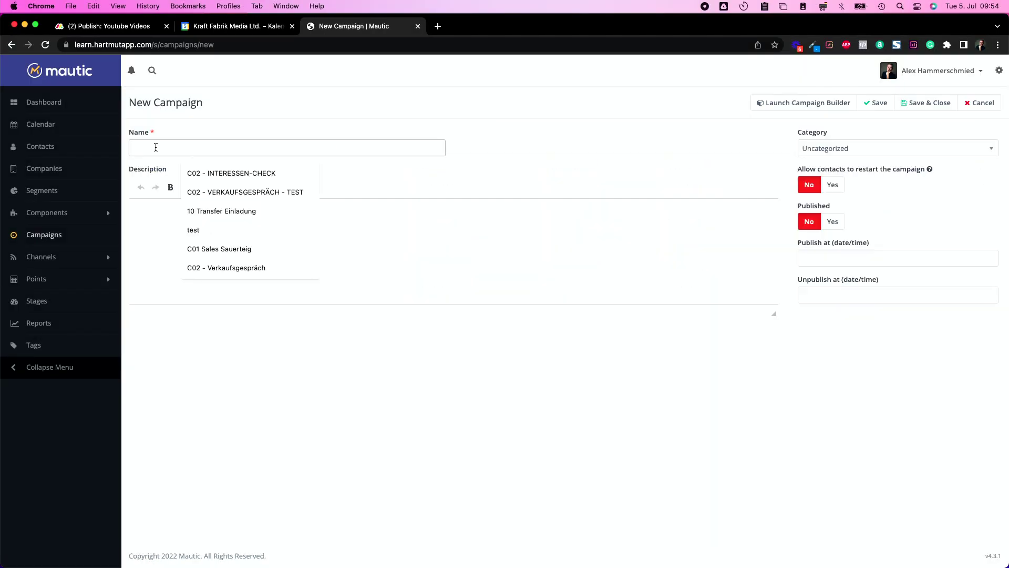
text(DOI 1)
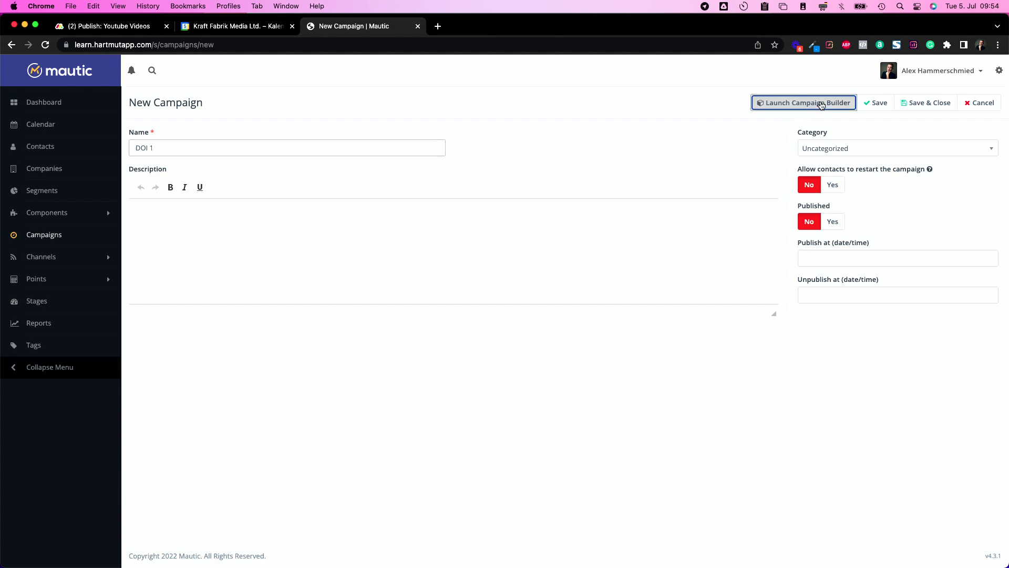
click(820, 102)
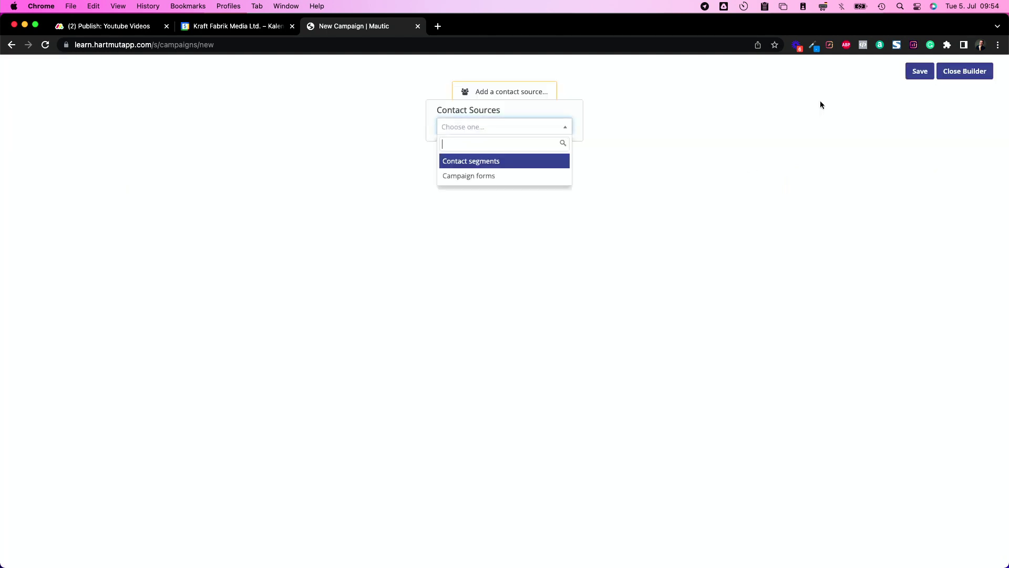
click(468, 176)
click(396, 136)
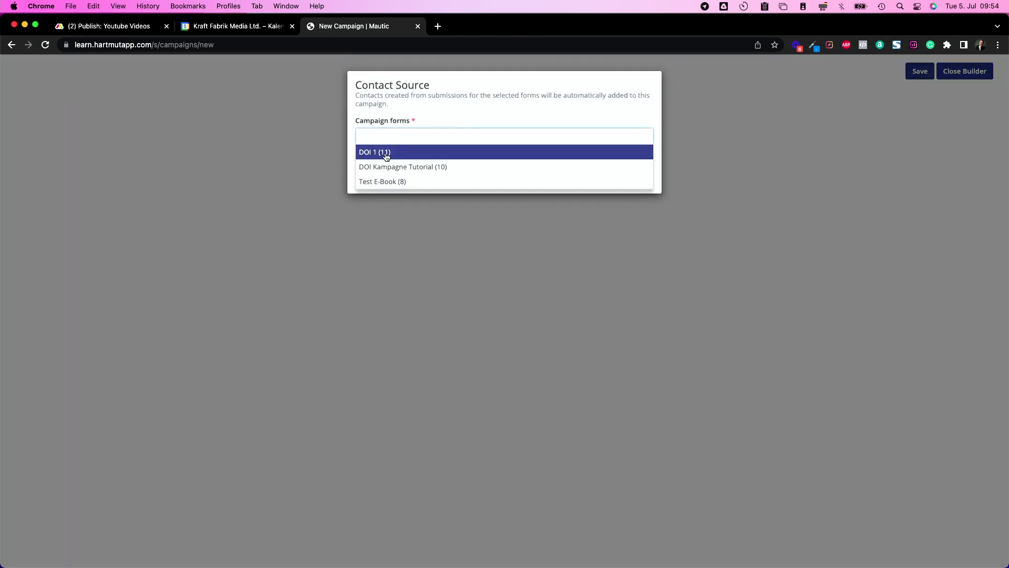
click(386, 153)
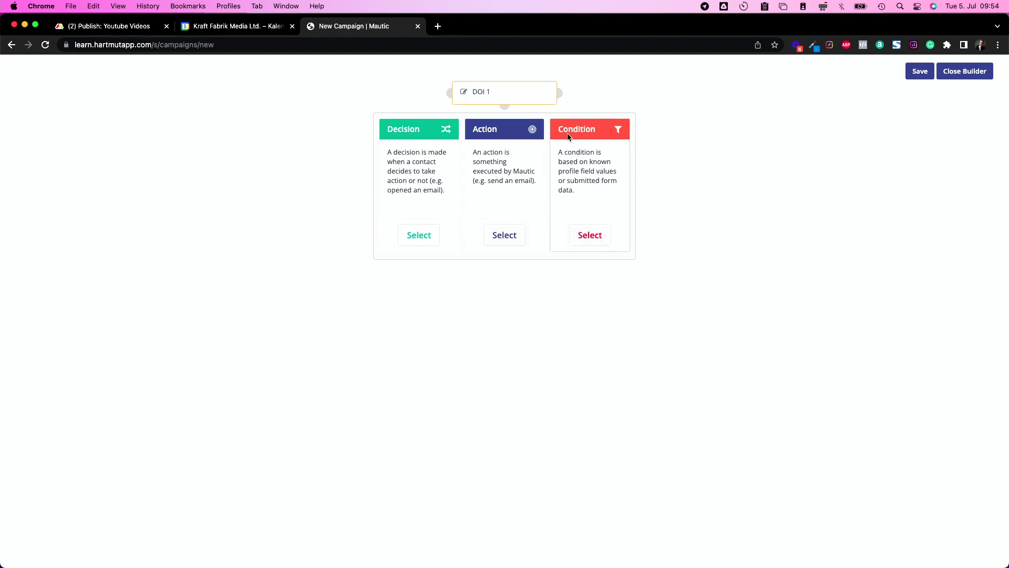
Add a Contact field value condition named CHECK DOI that tests whether DOI equals Yes
click(590, 234)
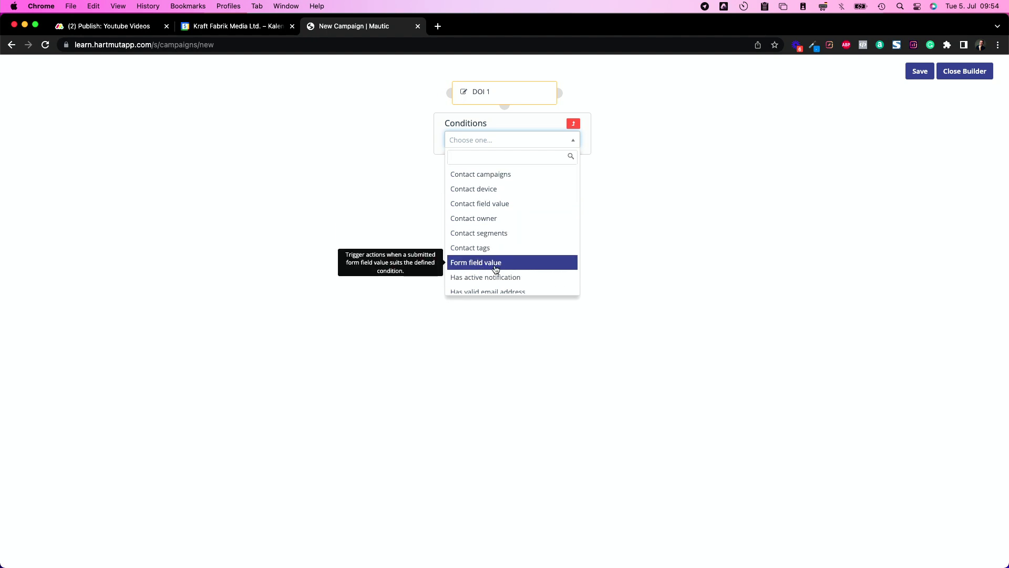
click(488, 209)
click(383, 127)
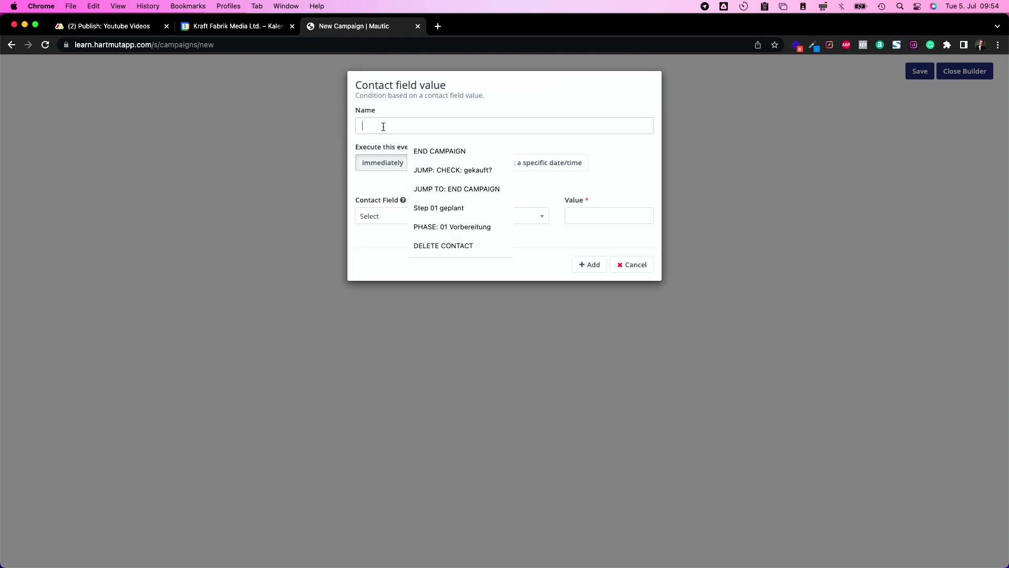
text(CHECK  DOI)
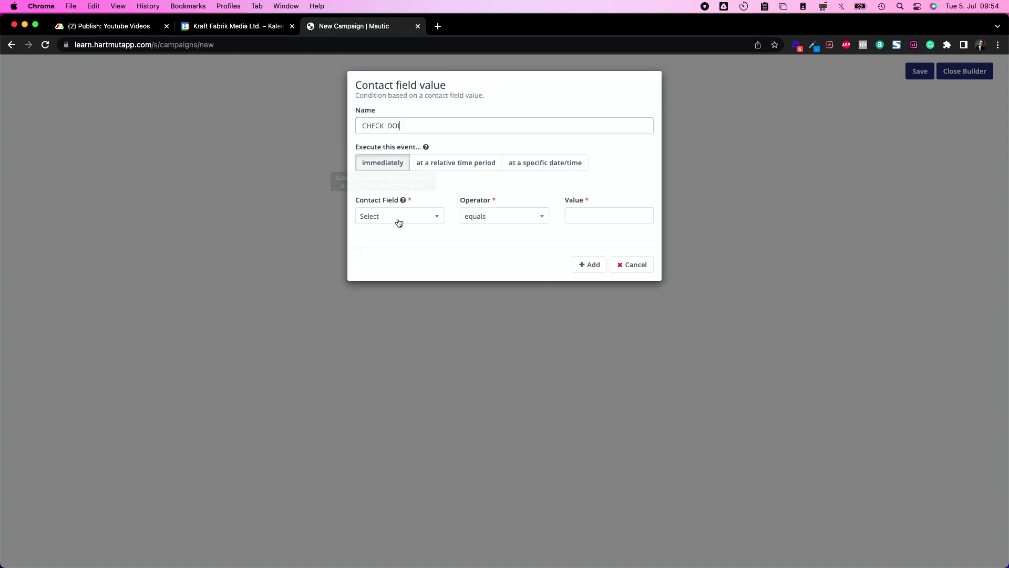
click(403, 218)
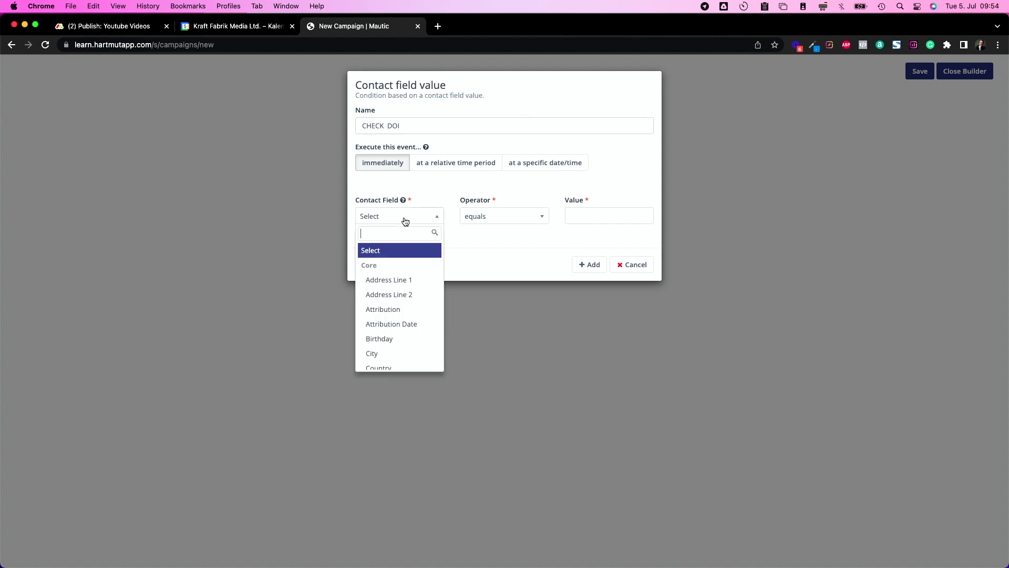
text(doi)
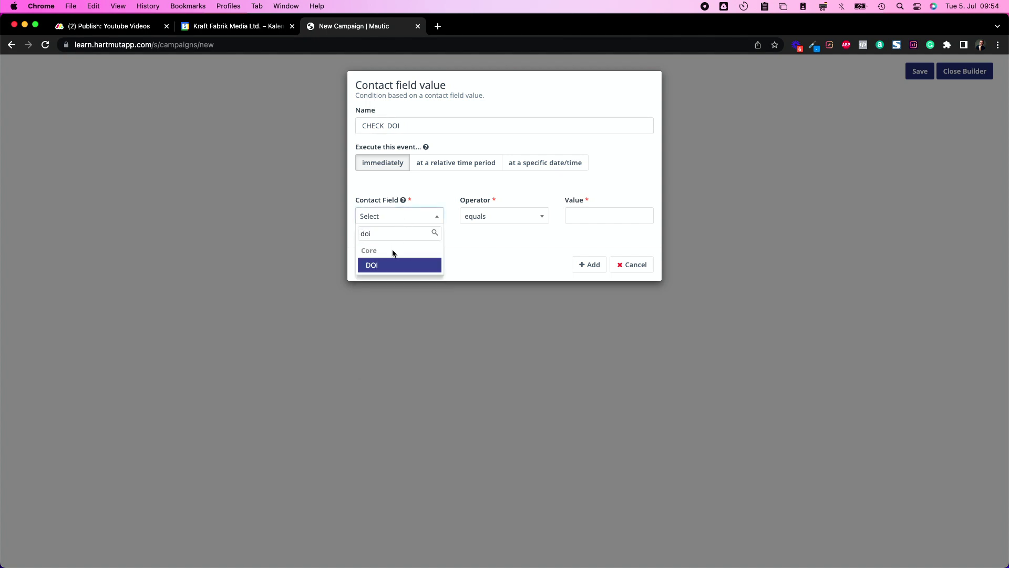
click(592, 218)
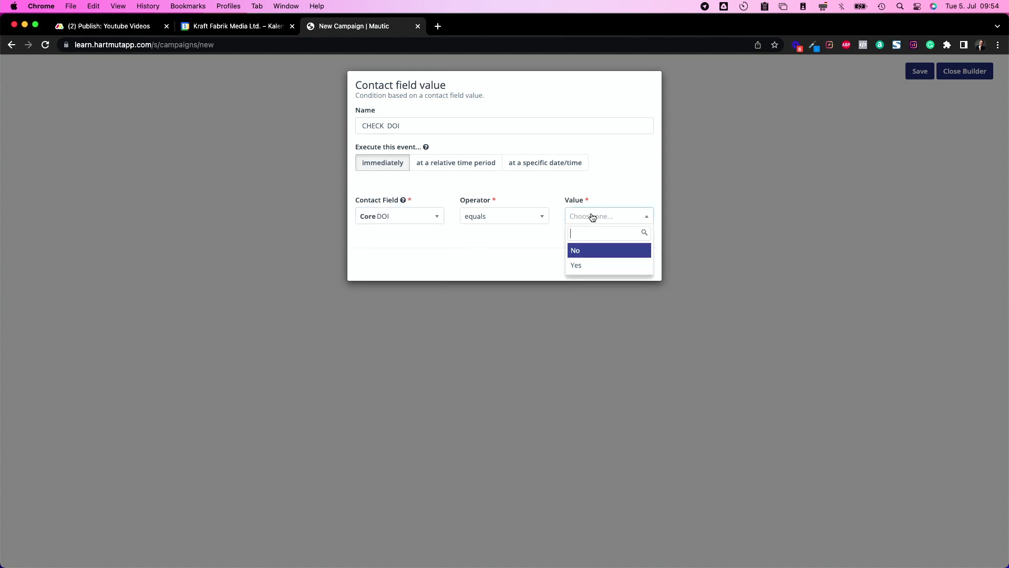
click(574, 266)
click(589, 264)
Place CHECK DOI directly under DOI 1 and start an action on its yes branch
mouse_move(486, 152)
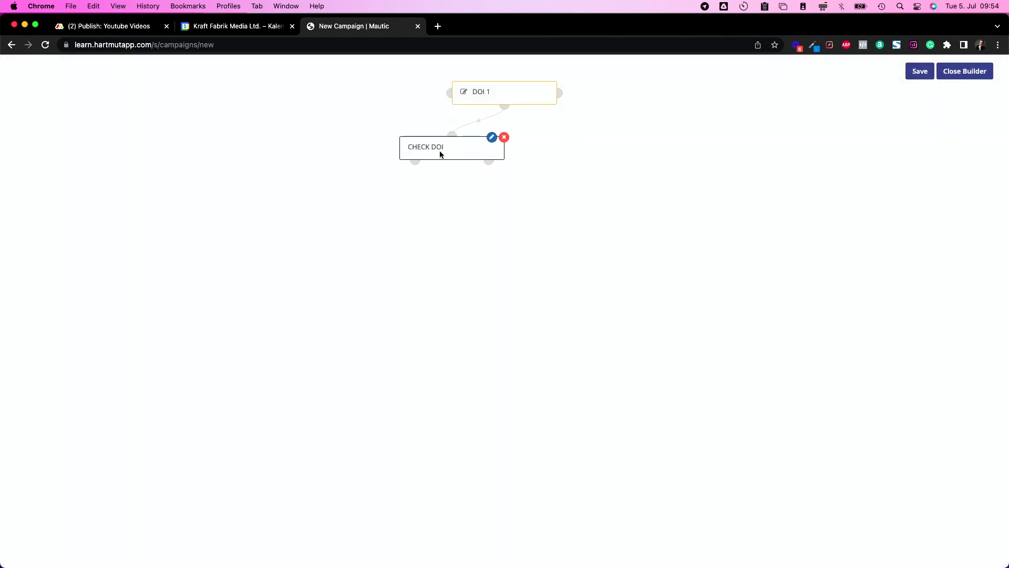
drag(440, 153, 493, 154)
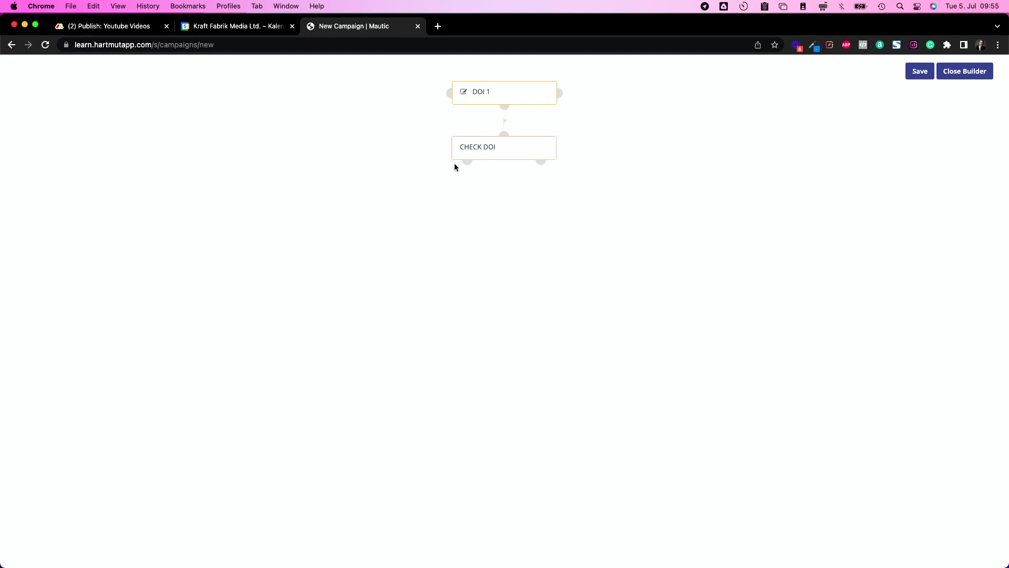
click(467, 161)
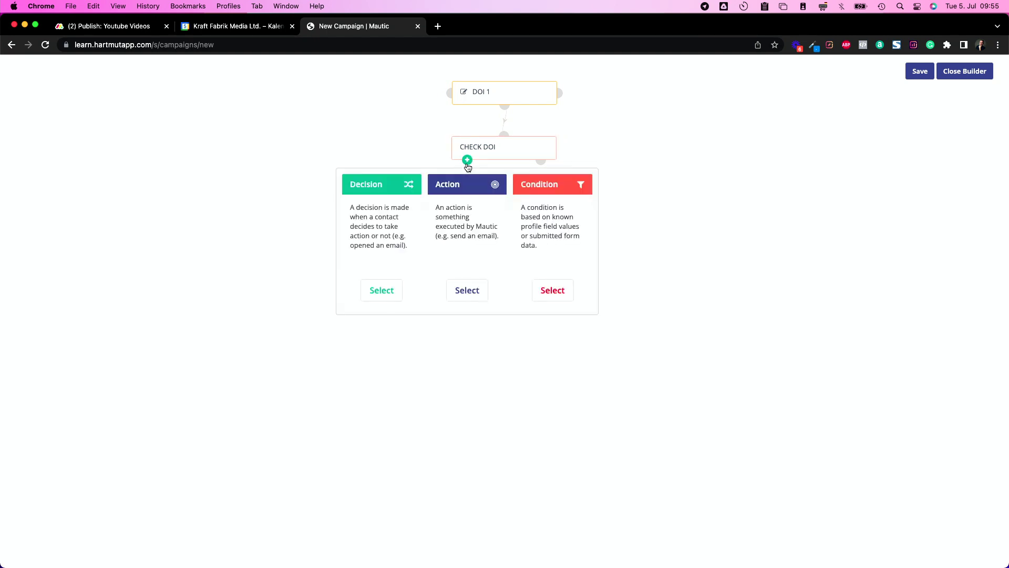
click(474, 287)
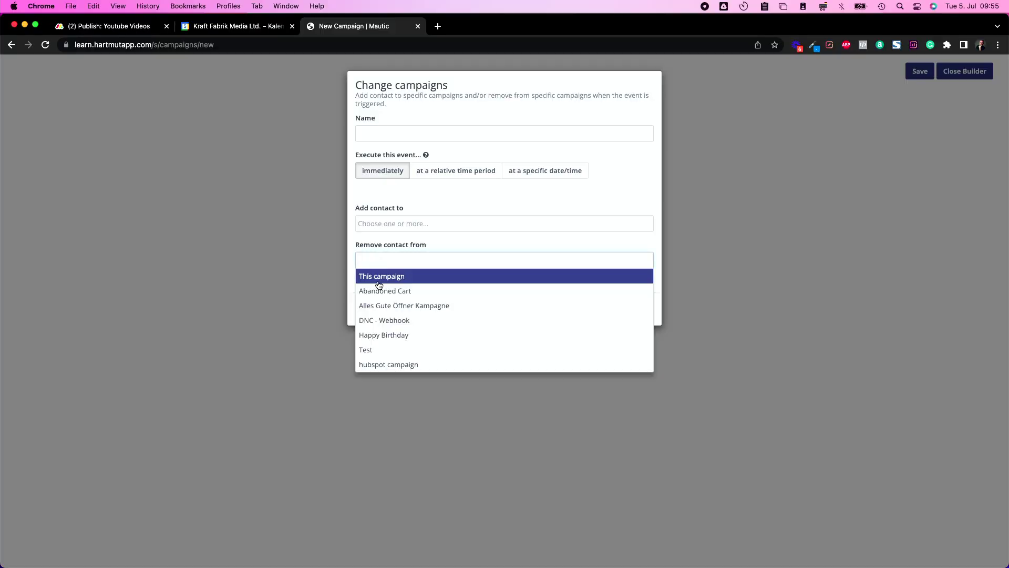
Add an END CAMPAIGN action on the yes branch removing contacts from this campaign
click(378, 277)
click(381, 138)
text(EMAIL: DOI Bestätigung)
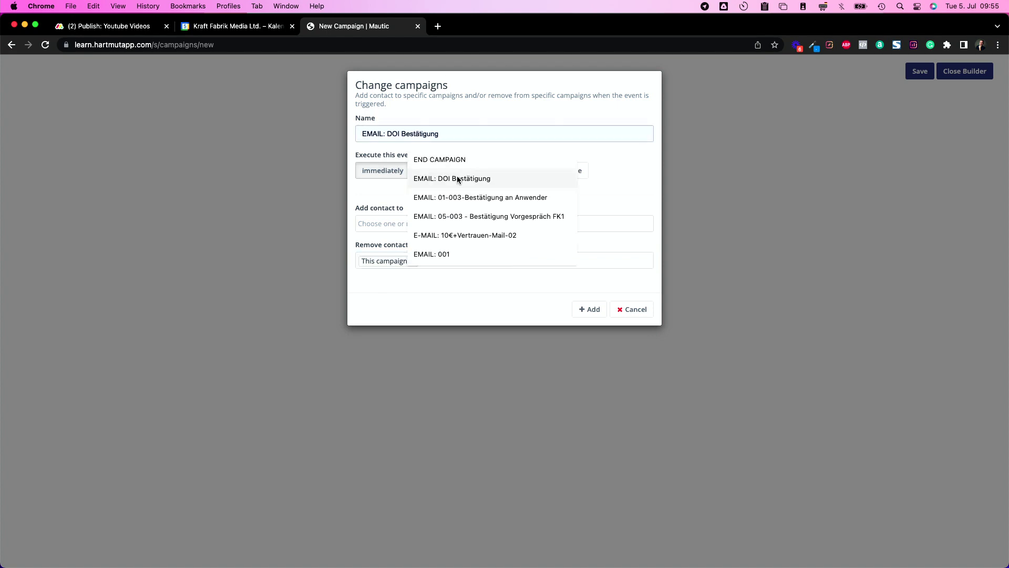
click(466, 166)
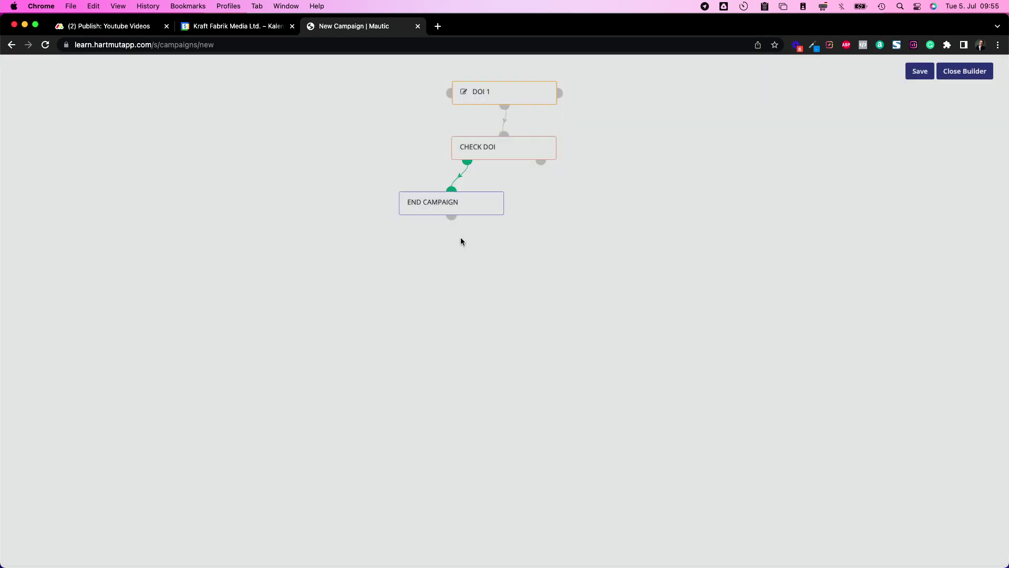
Add a SEND DOI MAIL action sending the DOI 1 email on CHECK DOI's no branch
mouse_move(408, 210)
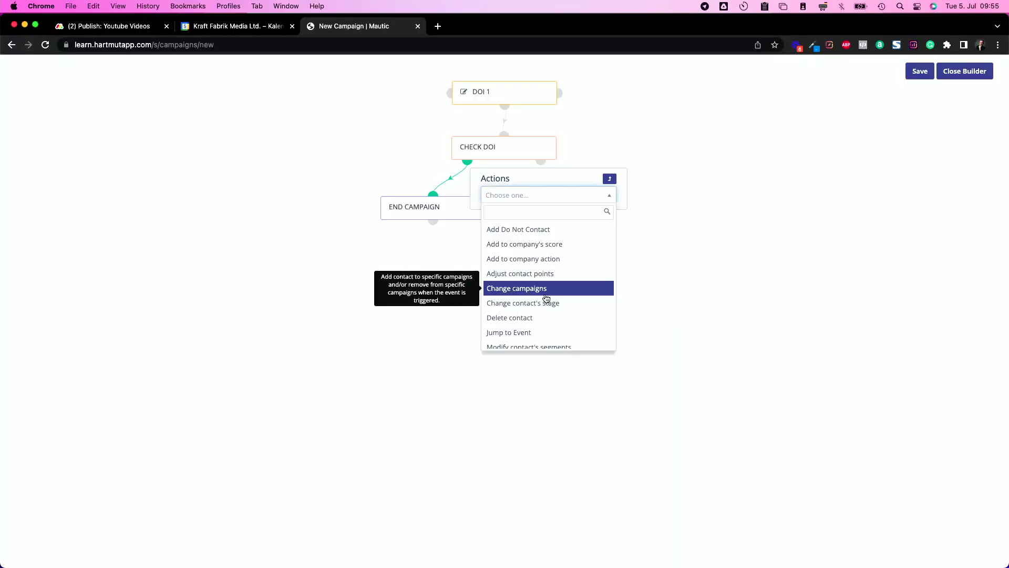
text(send)
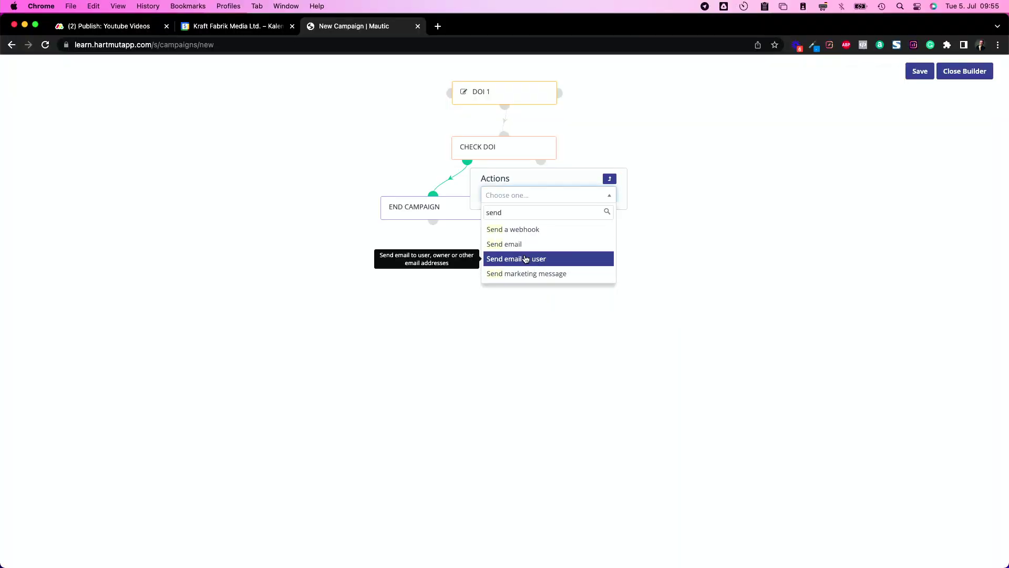
click(525, 246)
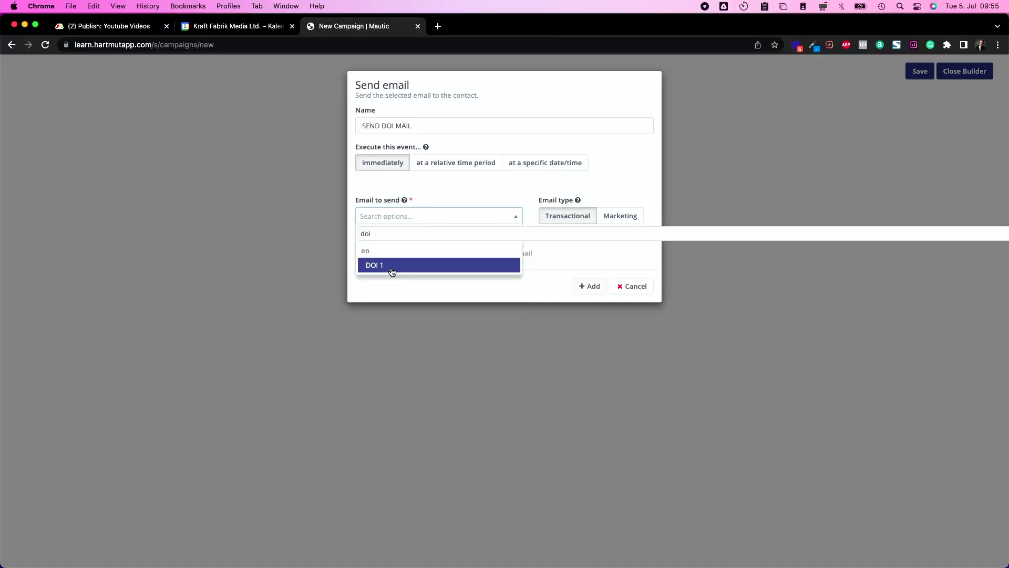
click(389, 265)
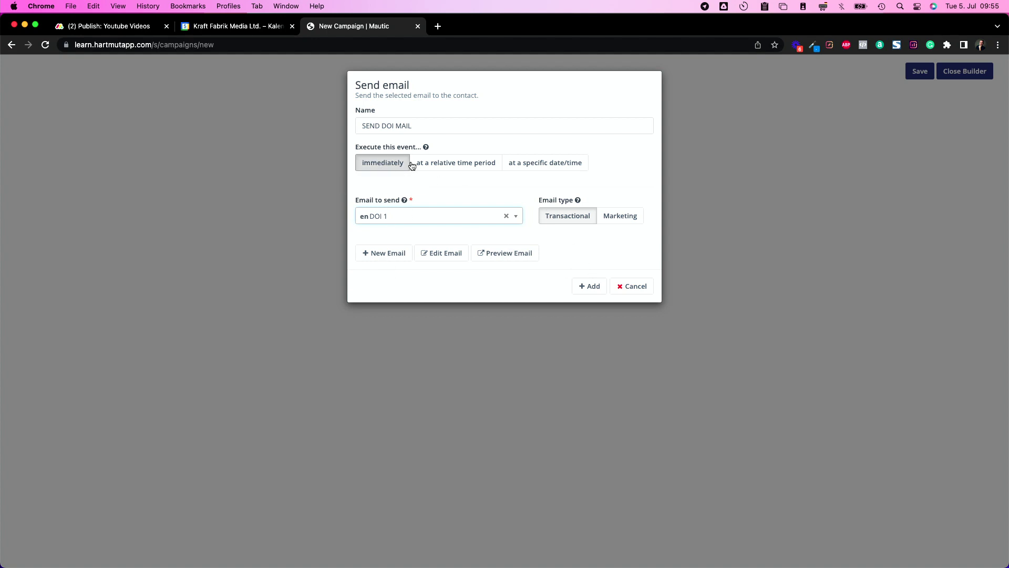
click(589, 286)
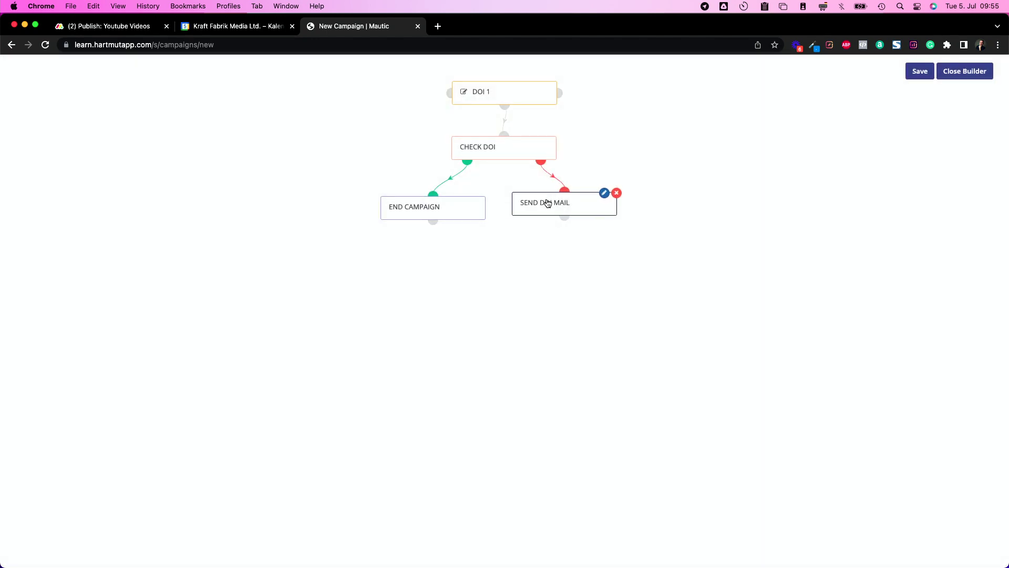
drag(547, 203, 560, 208)
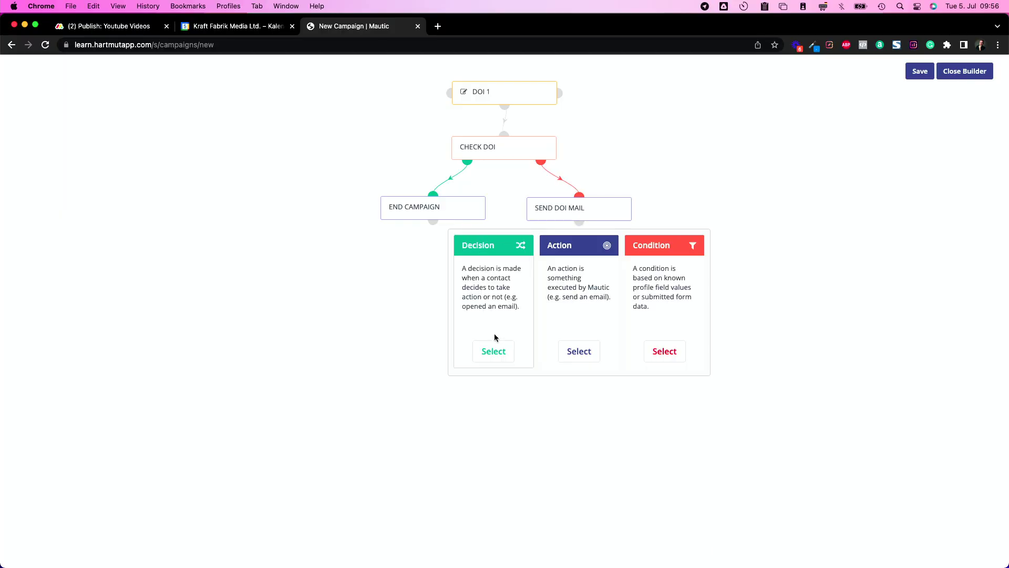
click(494, 351)
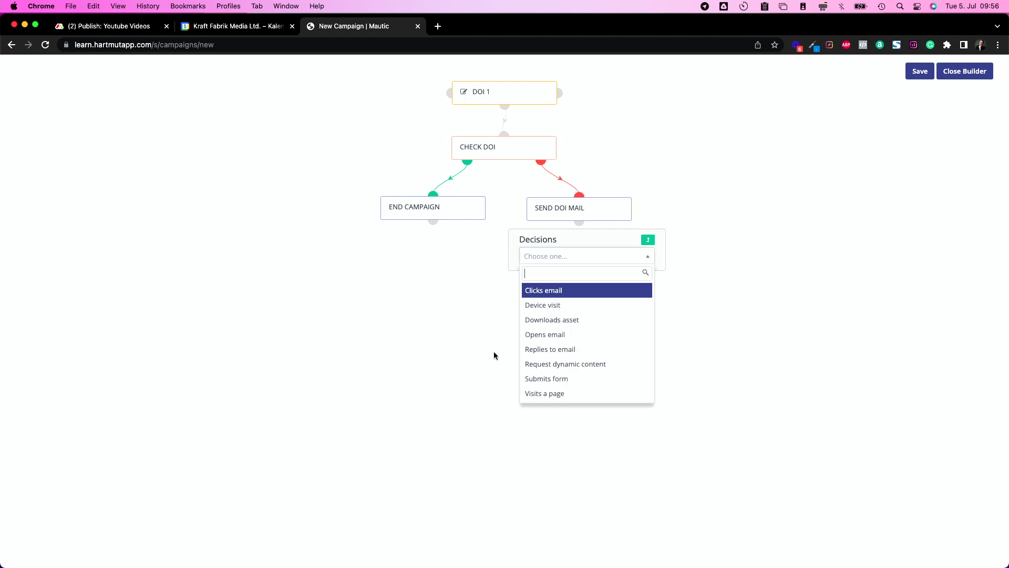
click(550, 296)
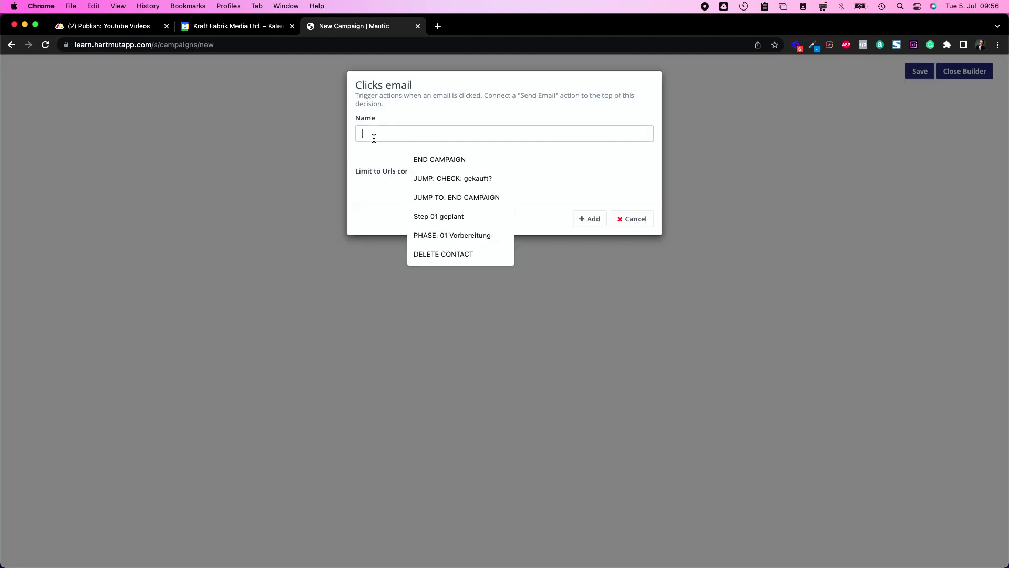
text(CLICKS DOI Link)
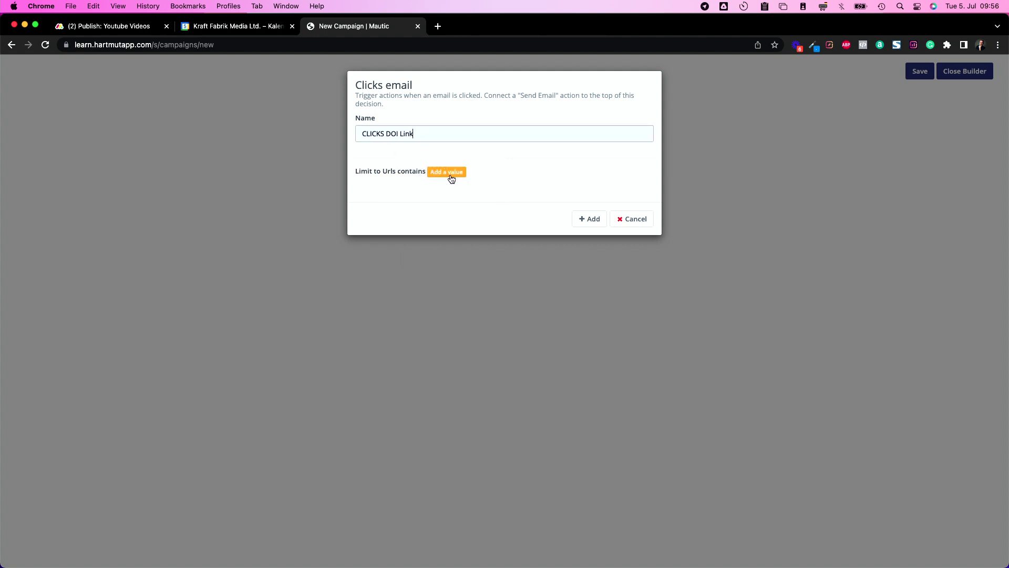
click(449, 178)
click(430, 181)
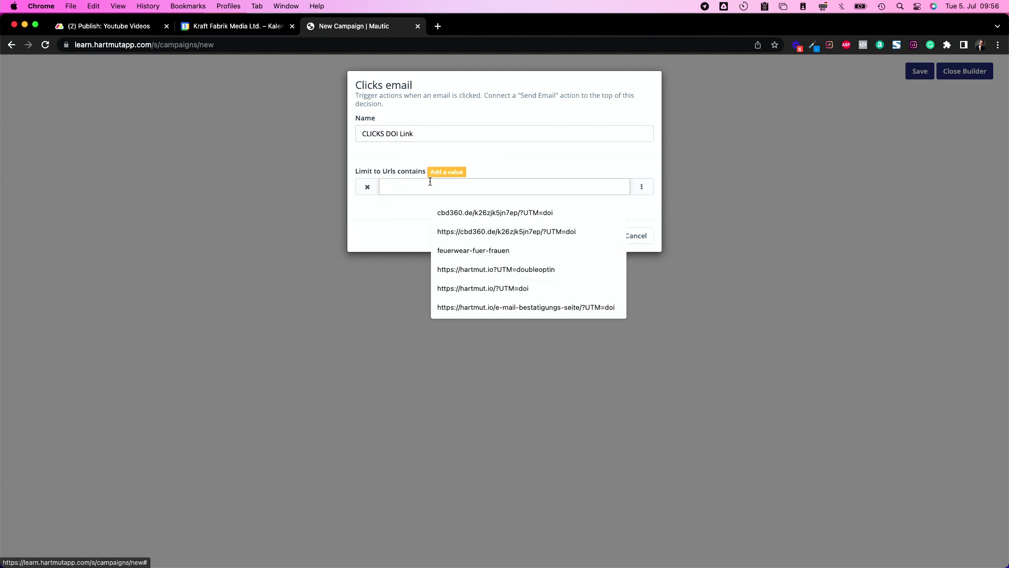
text(learn.hartmutapp.com/doi-finished/?doi=yes)
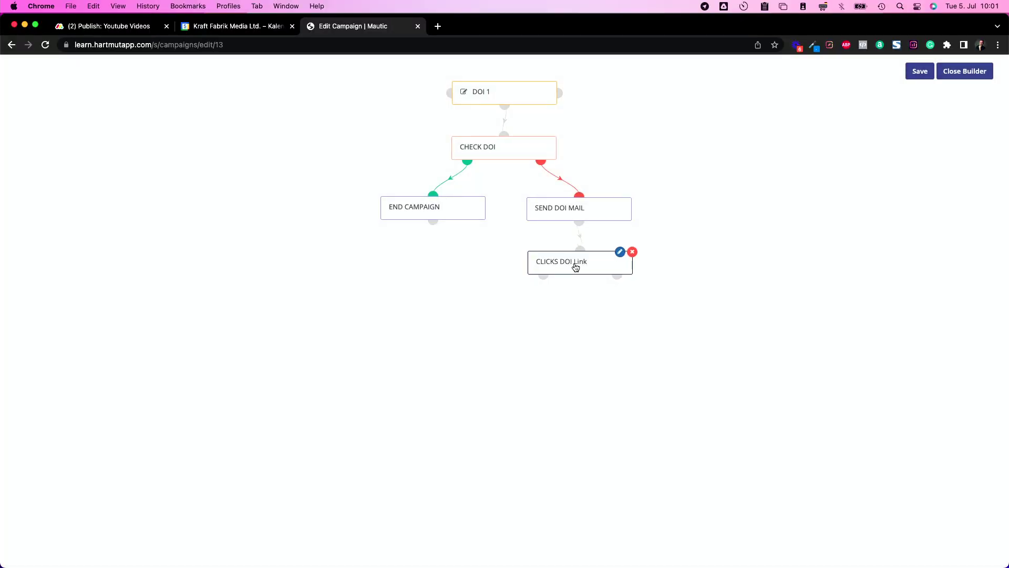
On the click branch, add an Update contact action that sets DOI to Yes
click(543, 274)
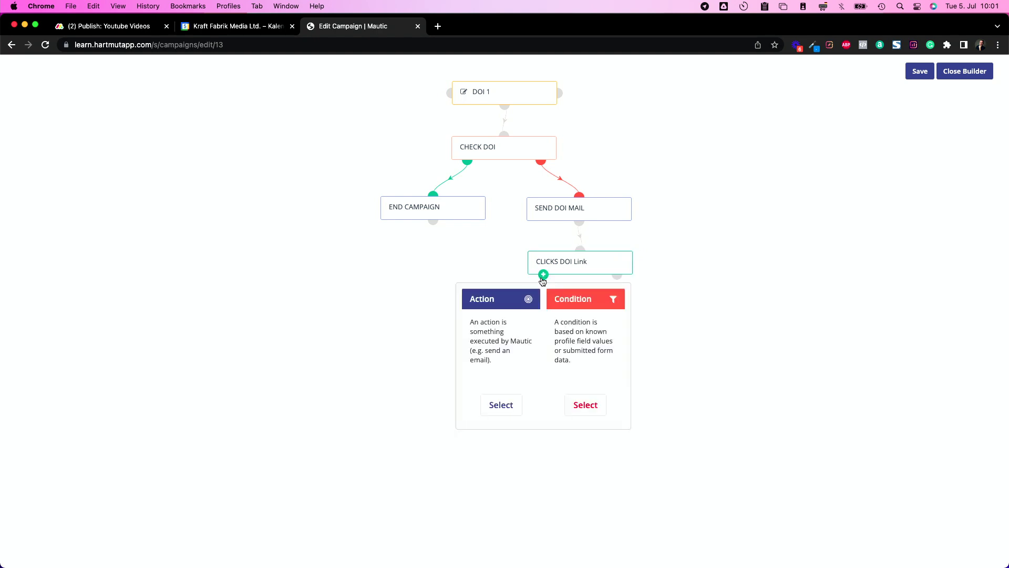
click(501, 406)
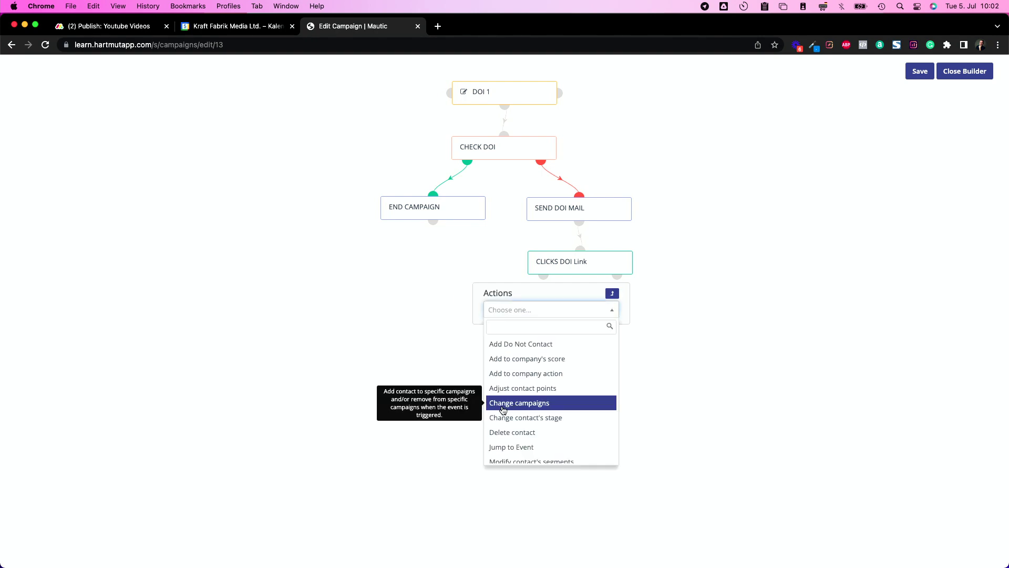
text(up)
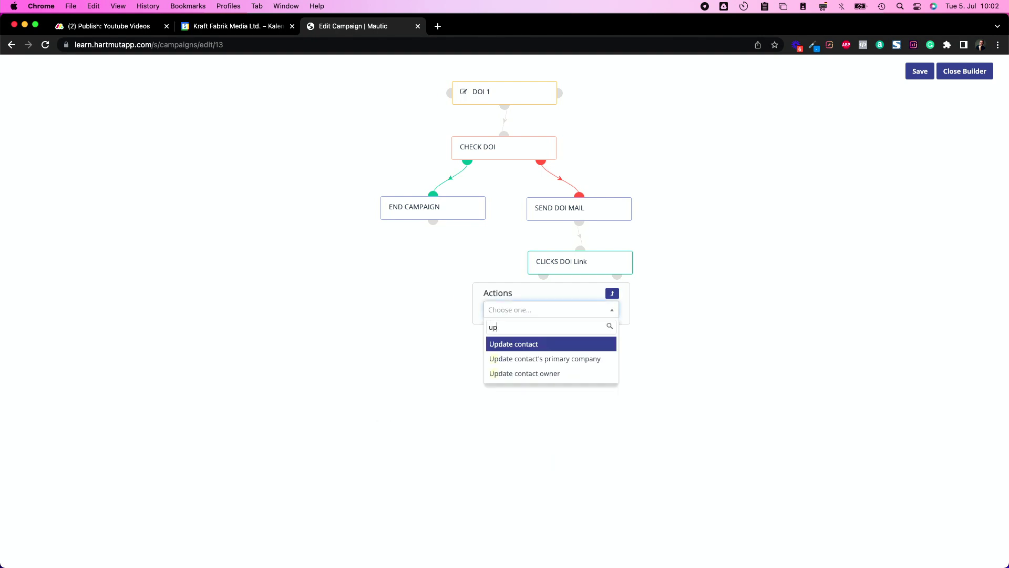
click(521, 344)
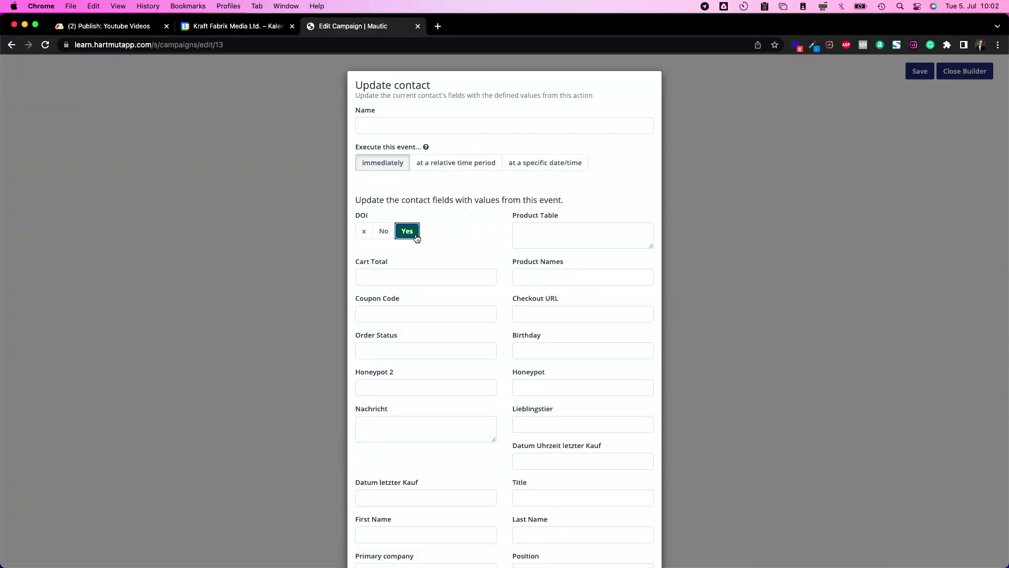
scroll(516, 337, down, 15)
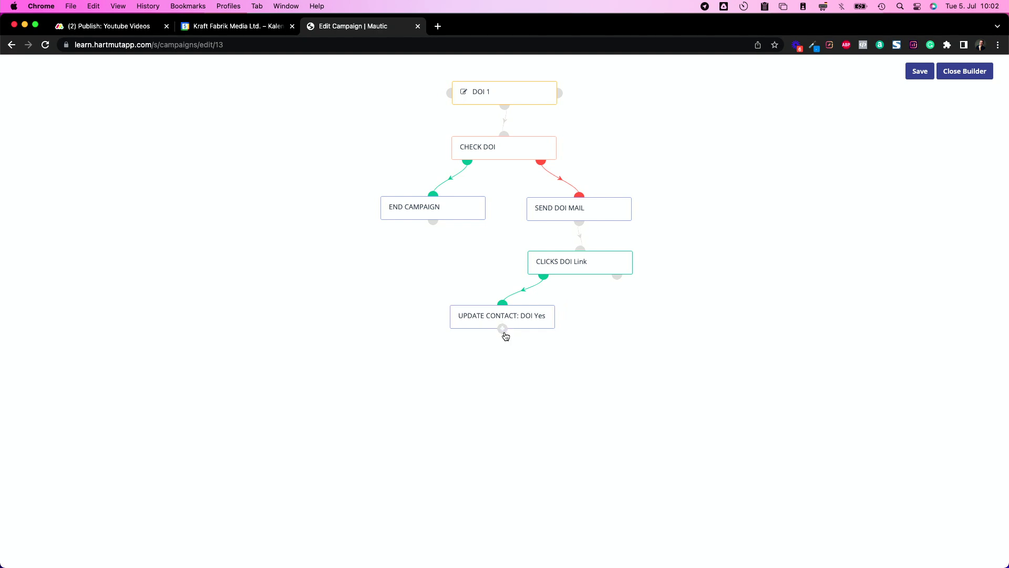
After the DOI update, add a Jump to Event action targeting END CAMPAIGN
click(503, 332)
click(502, 459)
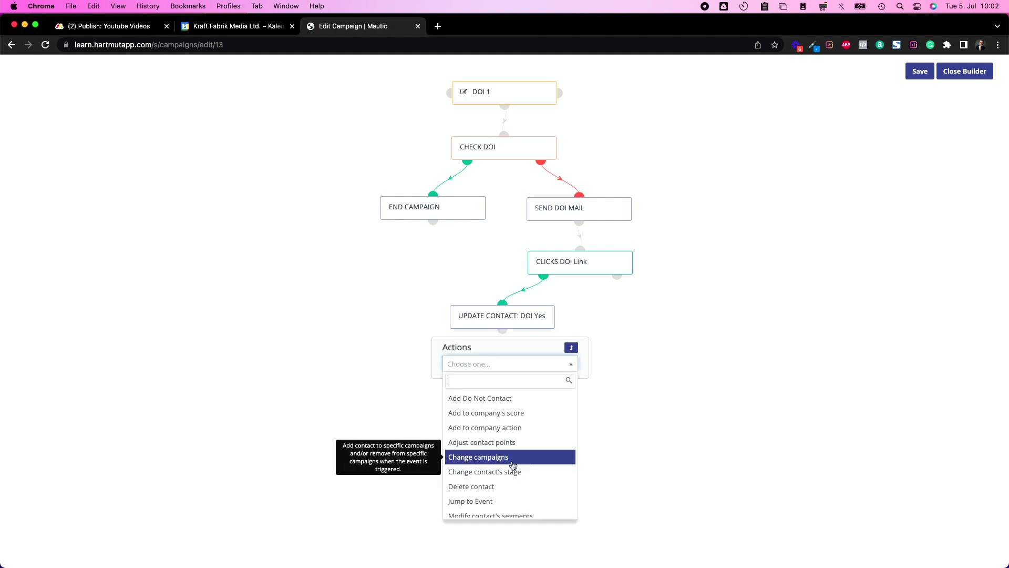
text(jum)
click(477, 400)
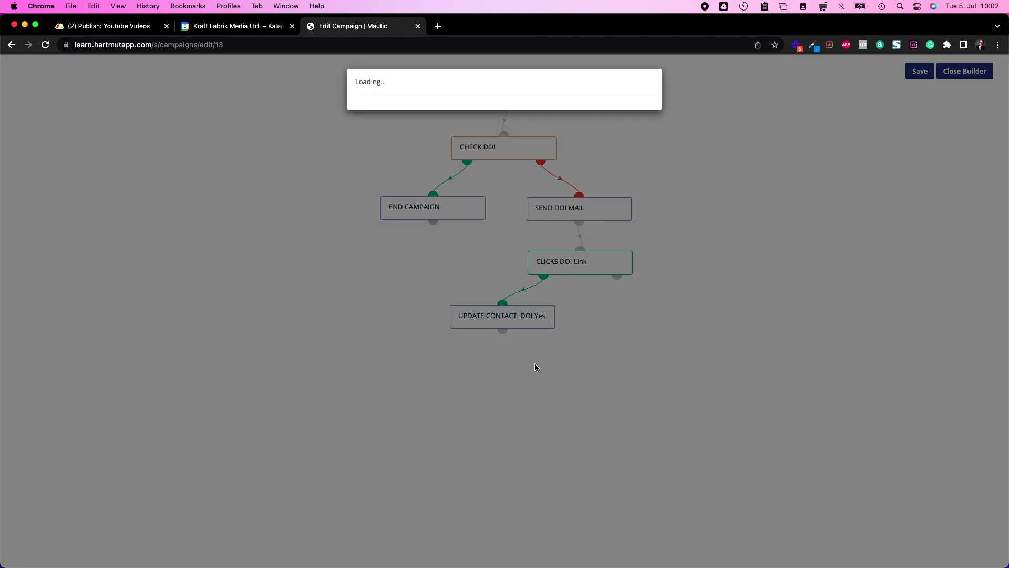
click(435, 216)
click(388, 266)
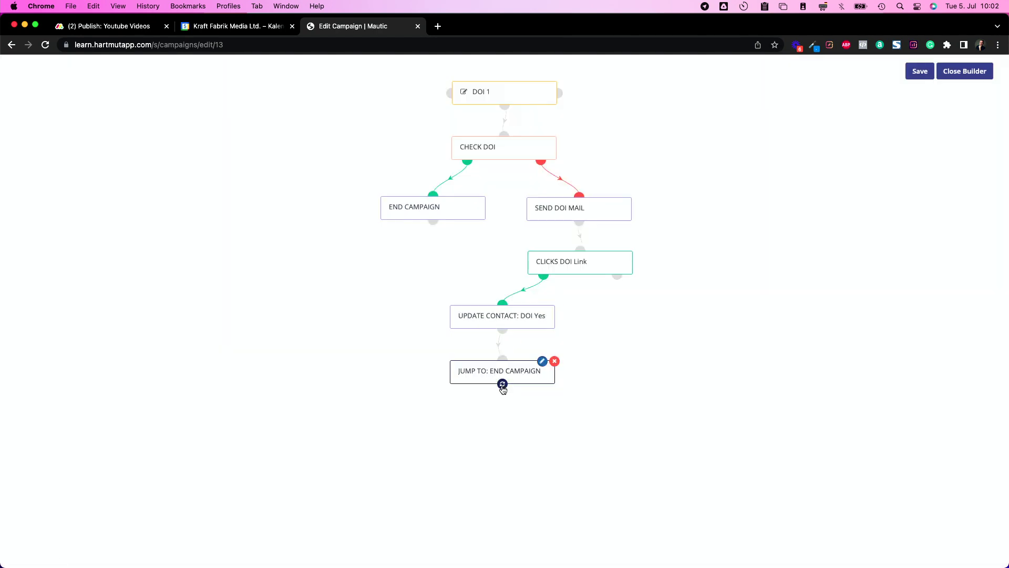
click(503, 385)
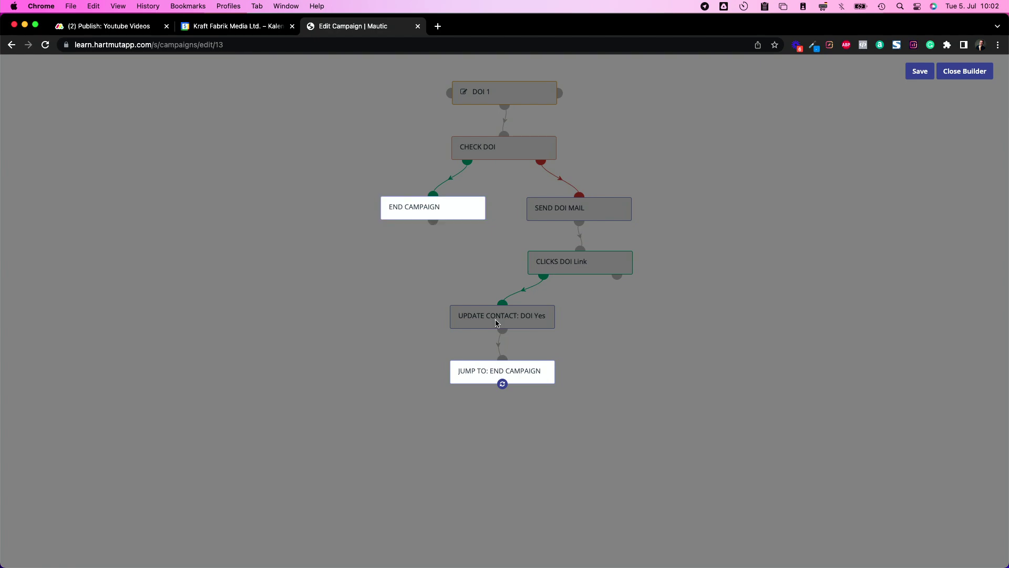
click(503, 388)
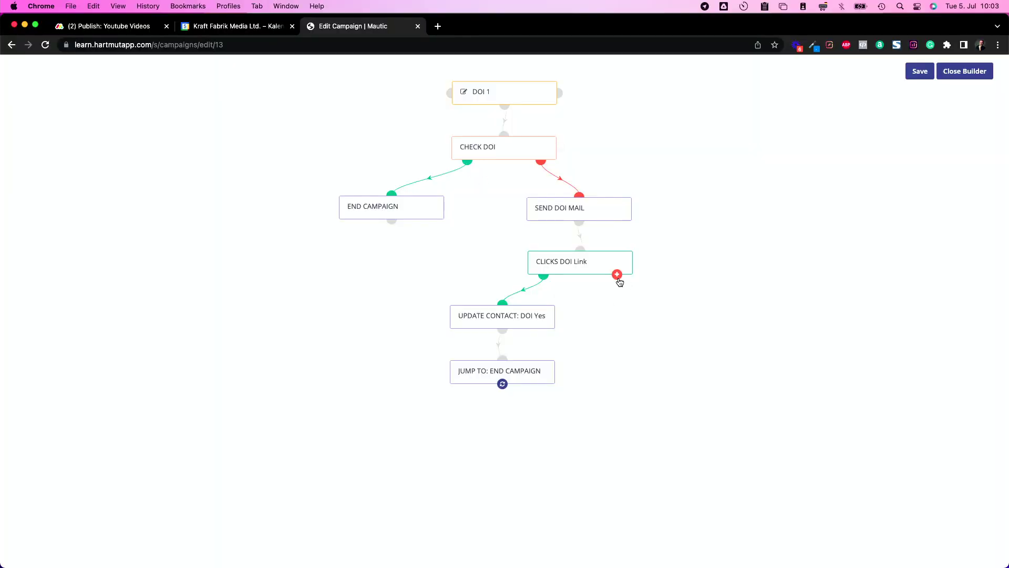
Delete non-clicking contacts after 7 days, then save the DOI 1 campaign and close the builder
click(617, 275)
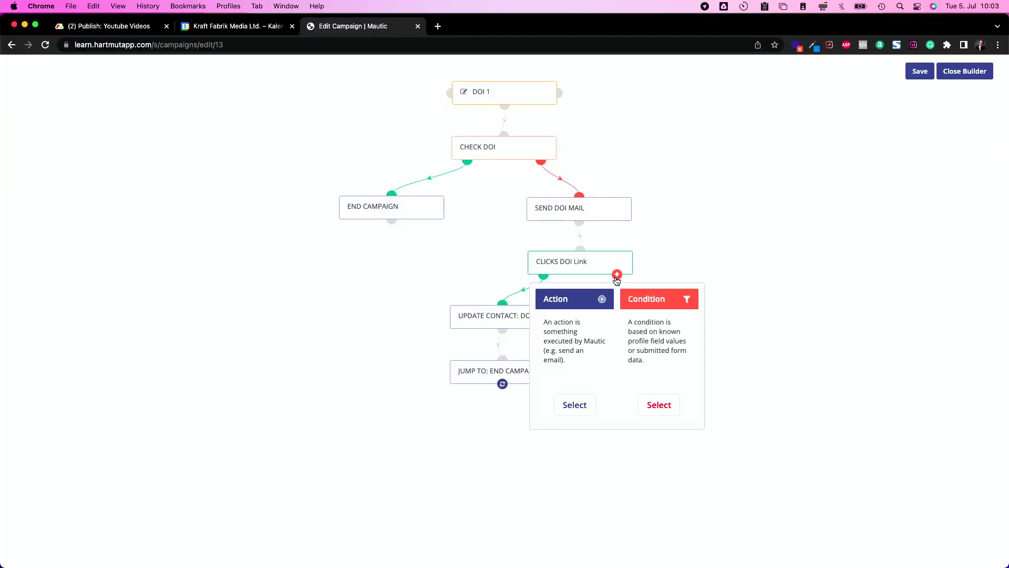
click(575, 405)
text(del)
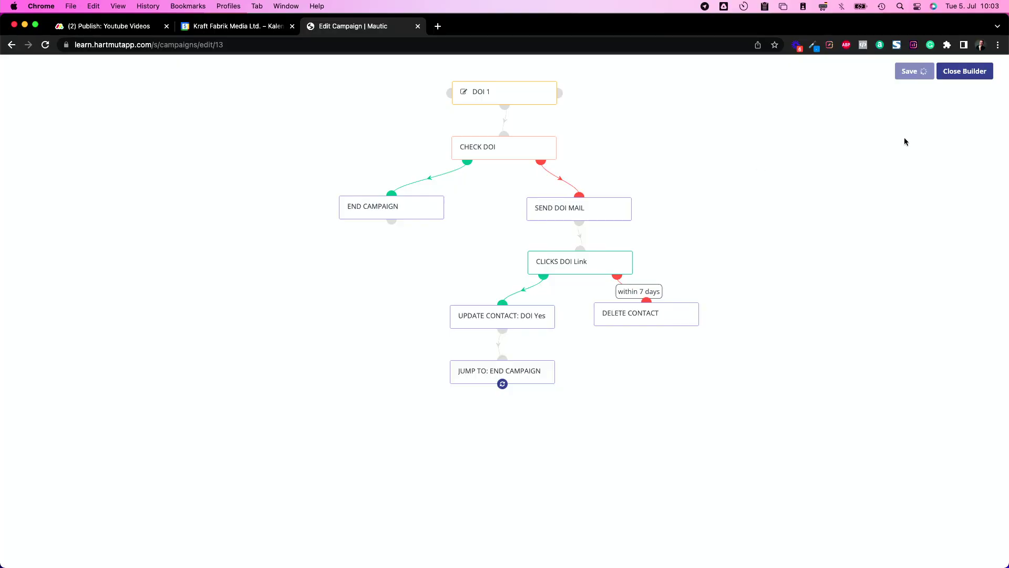
click(972, 72)
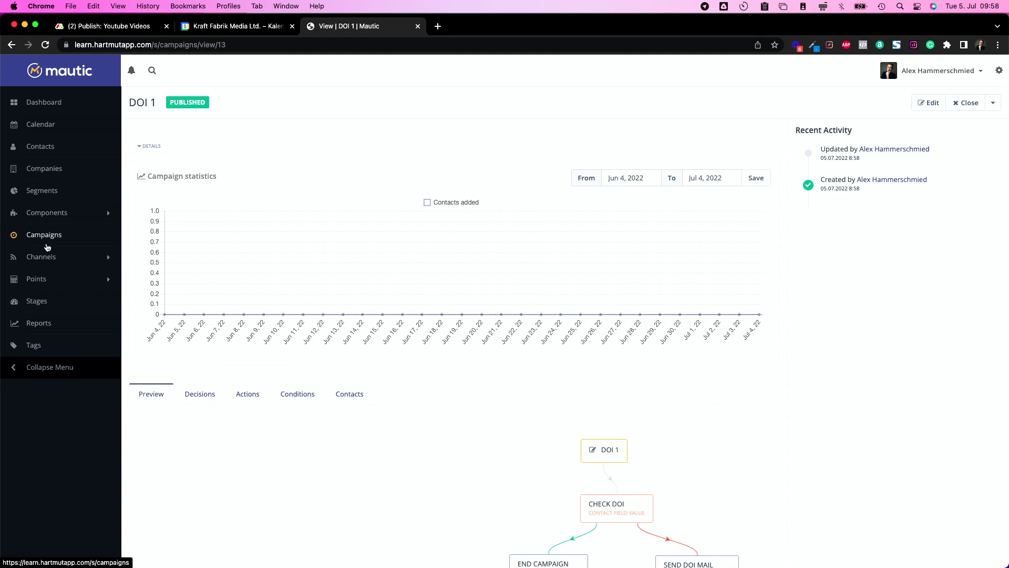
Submit a test through the DOI 1 form preview from Components > Forms, then go to Gmail
click(47, 213)
click(36, 250)
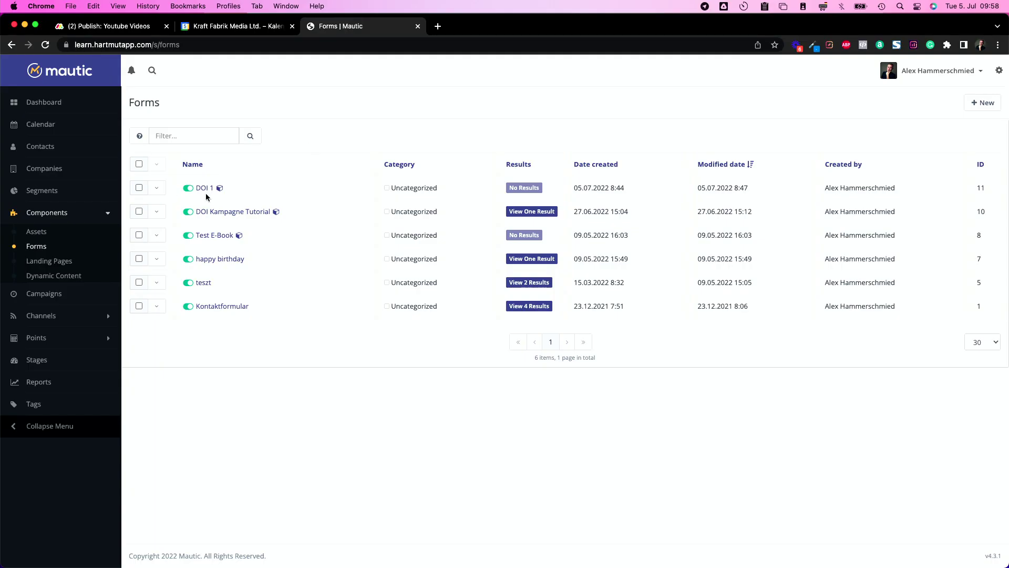
click(156, 188)
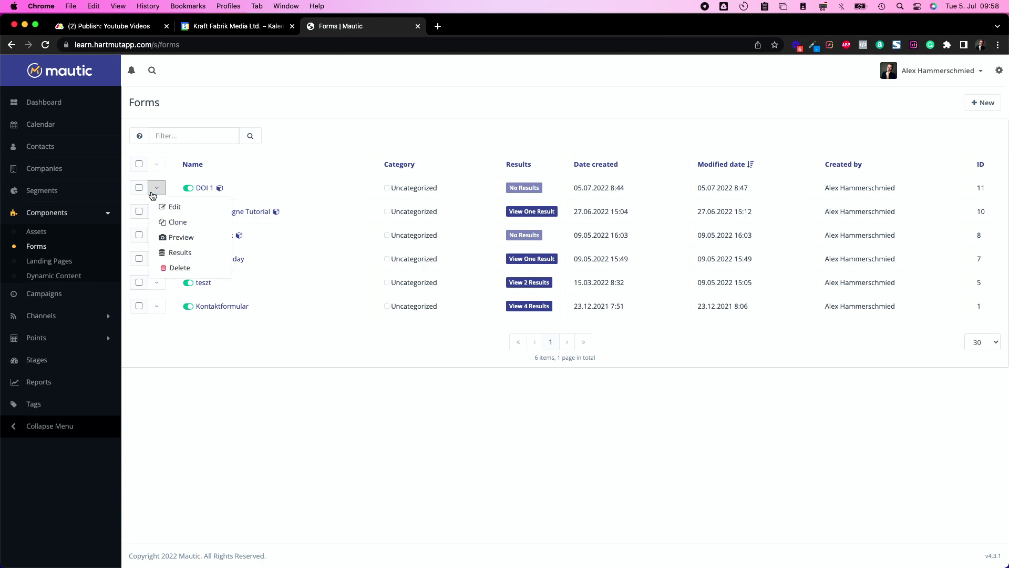
click(178, 240)
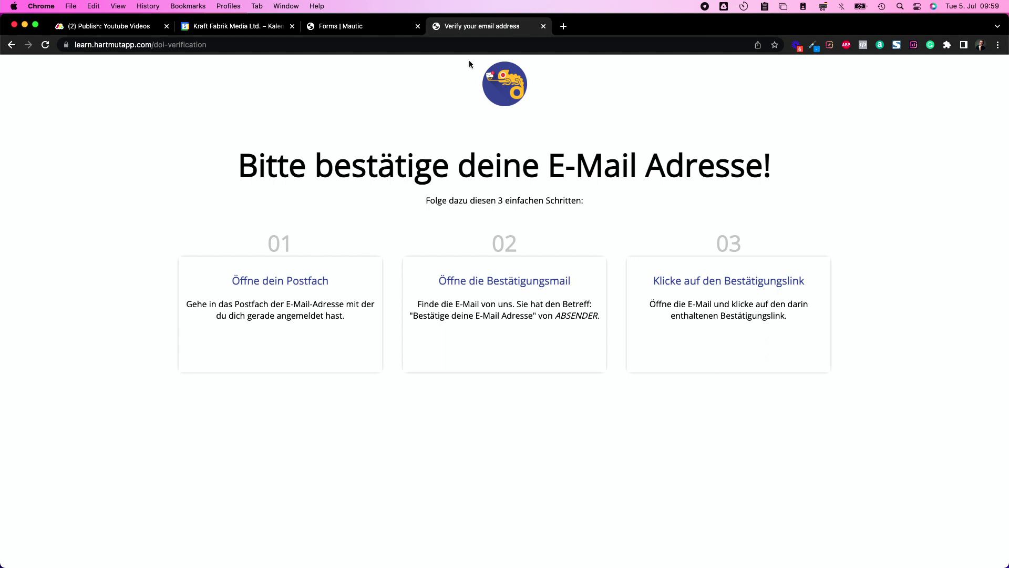
click(563, 26)
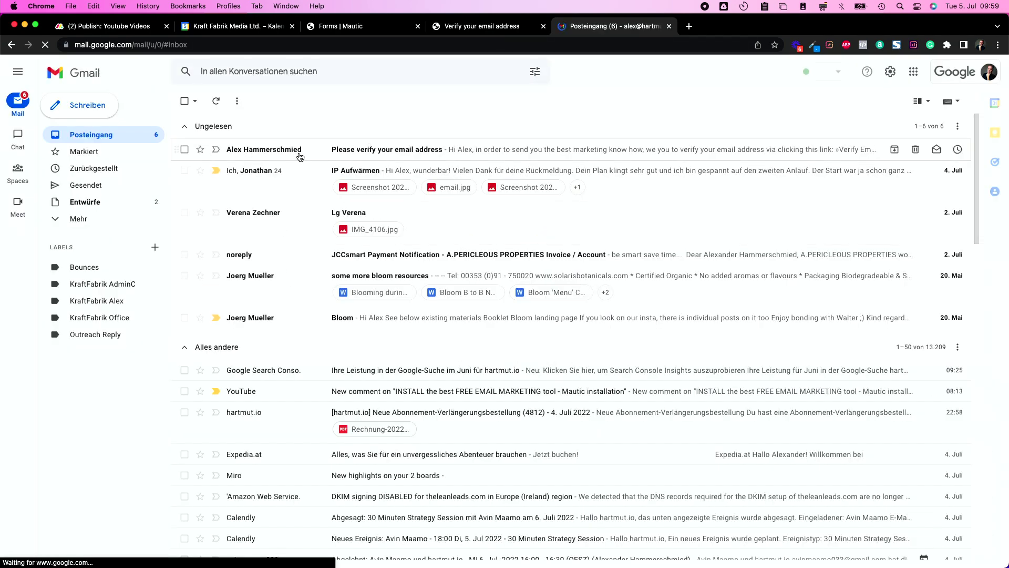
Verify via the 'Please verify your email address' message, then return to Mautic's Forms tab
click(273, 154)
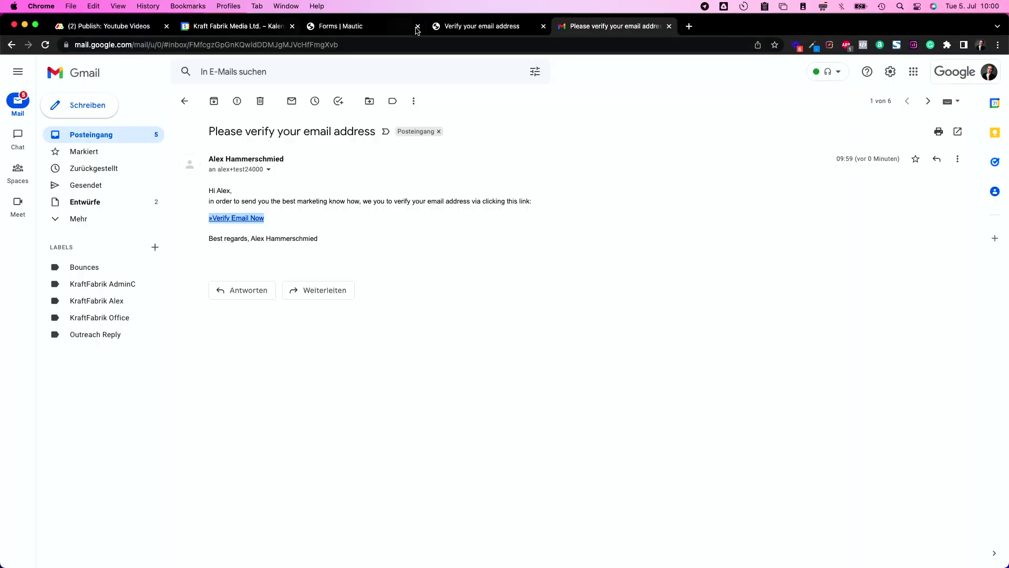
click(372, 27)
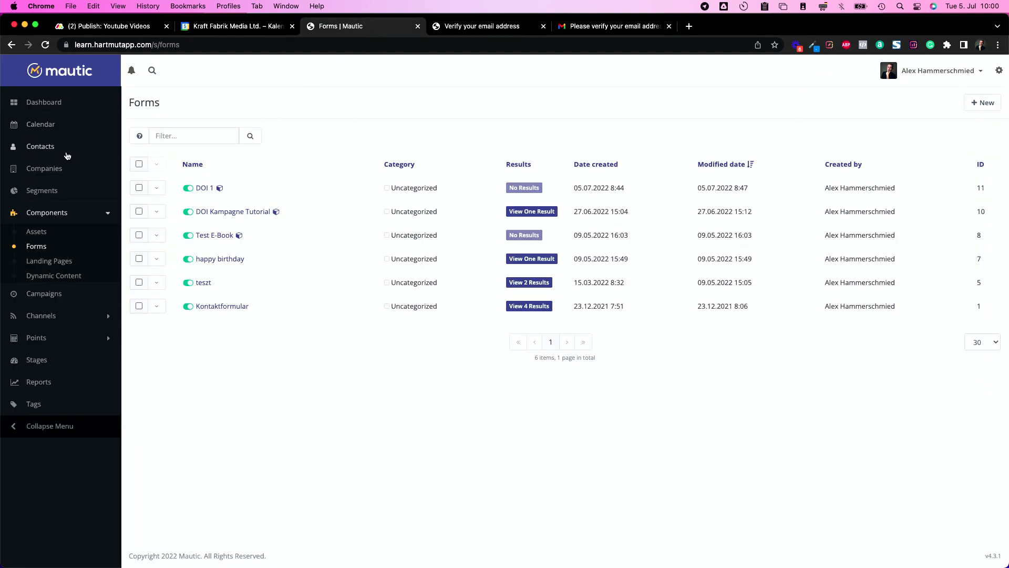
Open the newest contact from the Contacts list and check its DOI field reads Yes
click(48, 149)
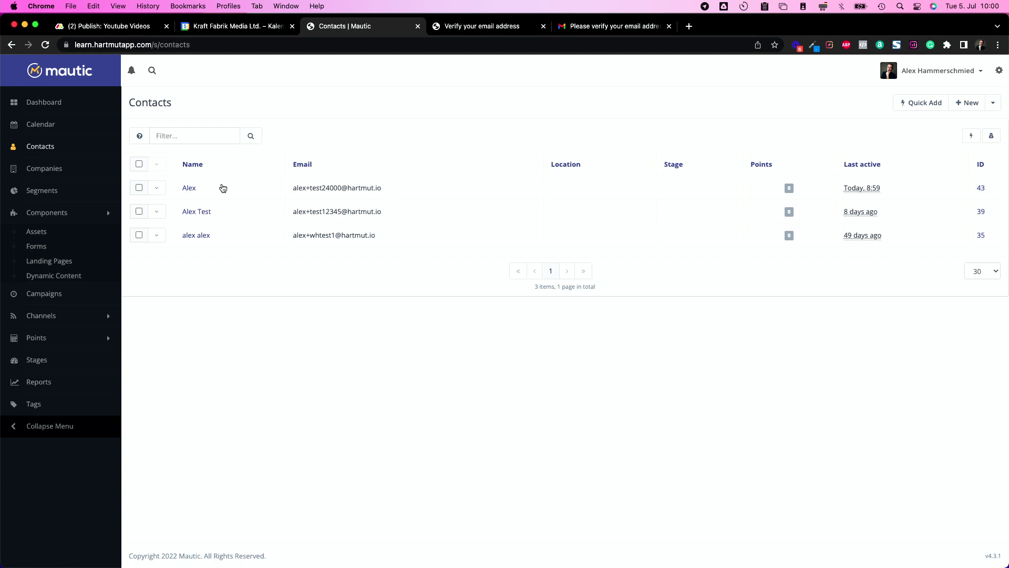
click(190, 188)
scroll(272, 280, down, 5)
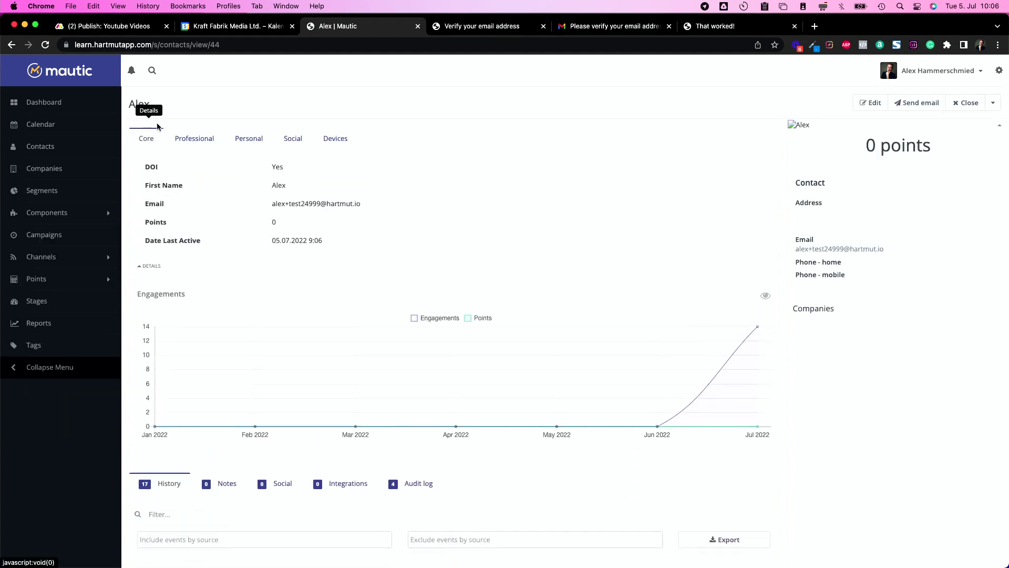
double_click(277, 167)
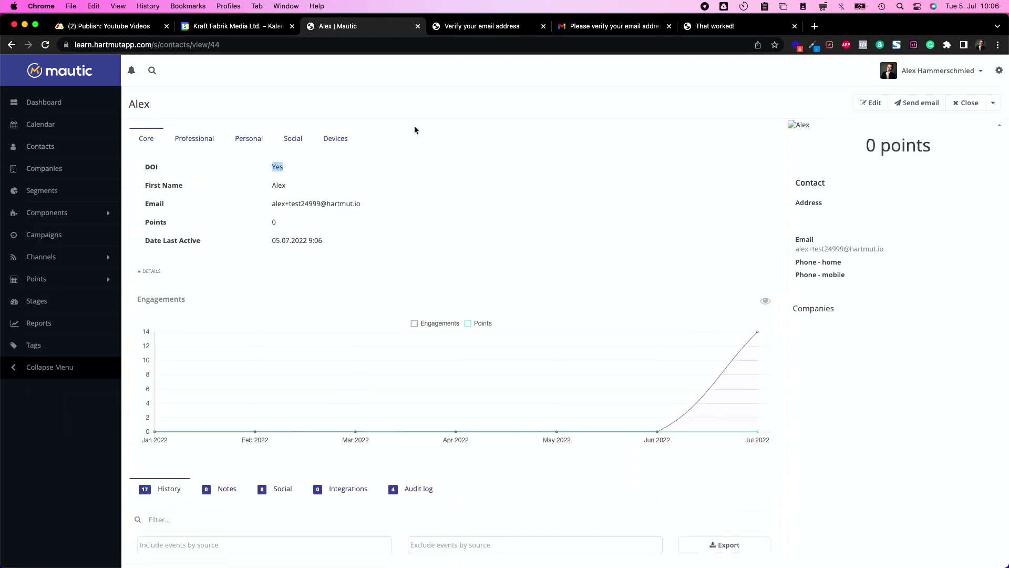